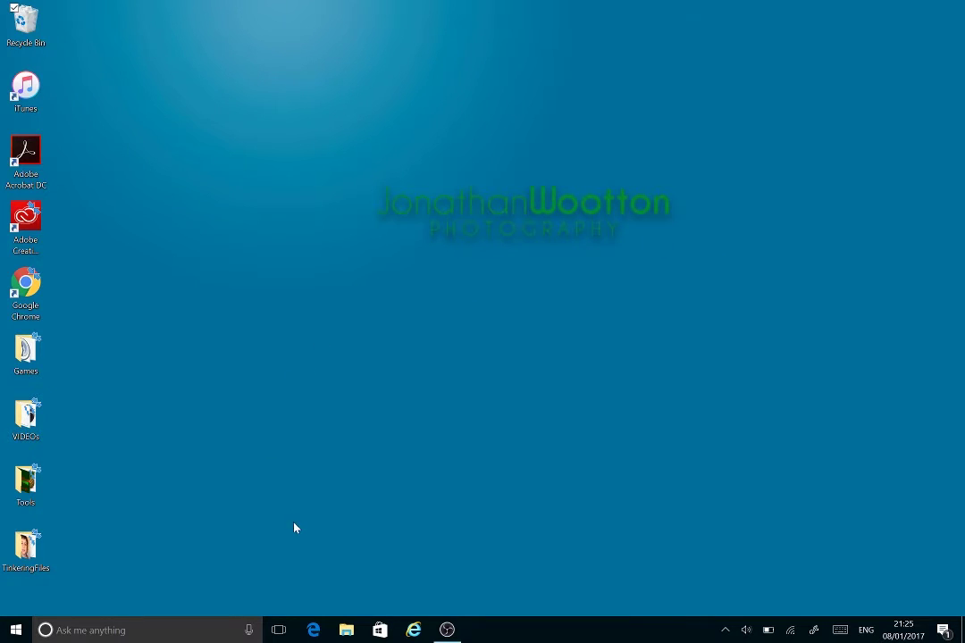
Step: Search Google for 'midi2lr' in the web browser
click(413, 630)
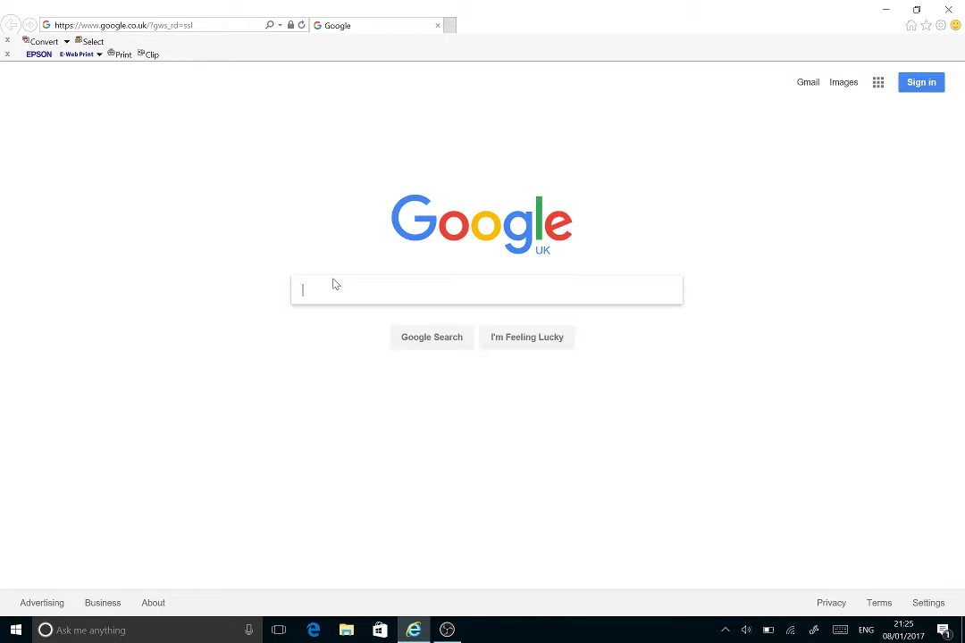
text(midi2)
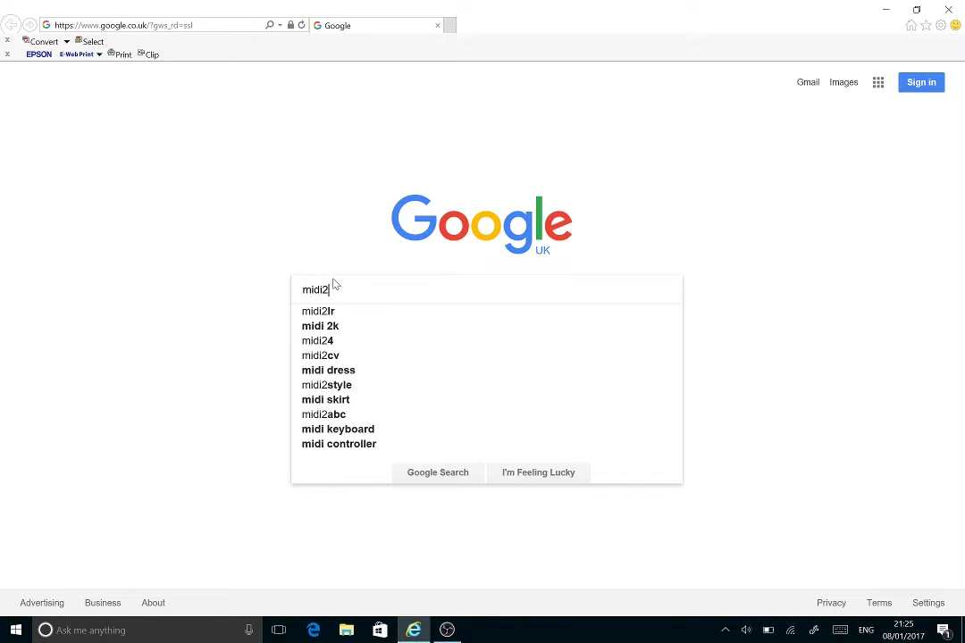
text(lr)
key(Return)
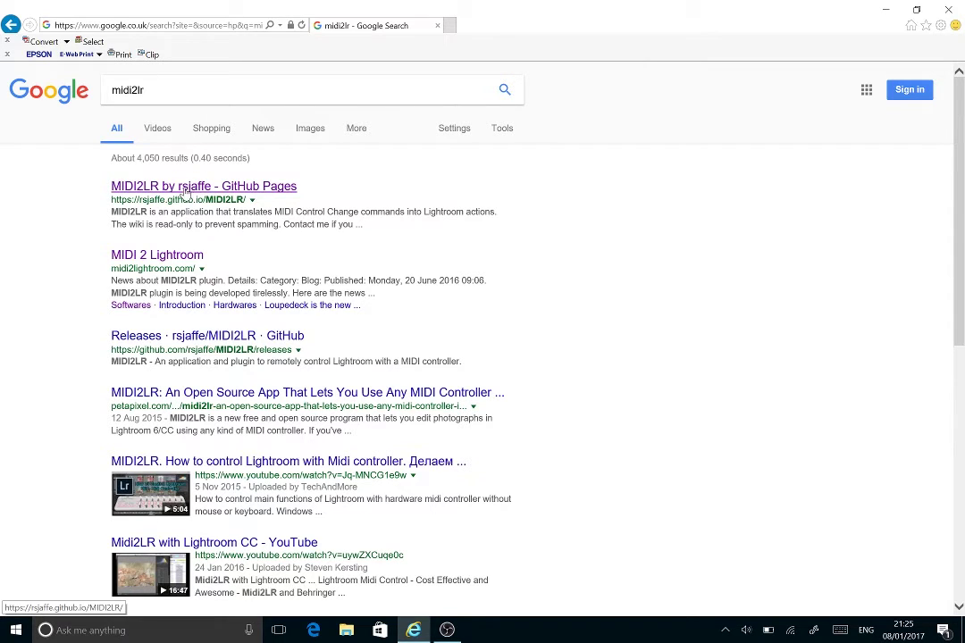
Step: Open the MIDI2LR GitHub Pages site and reach the Version 1.6.1.0 release's Downloads section
click(185, 189)
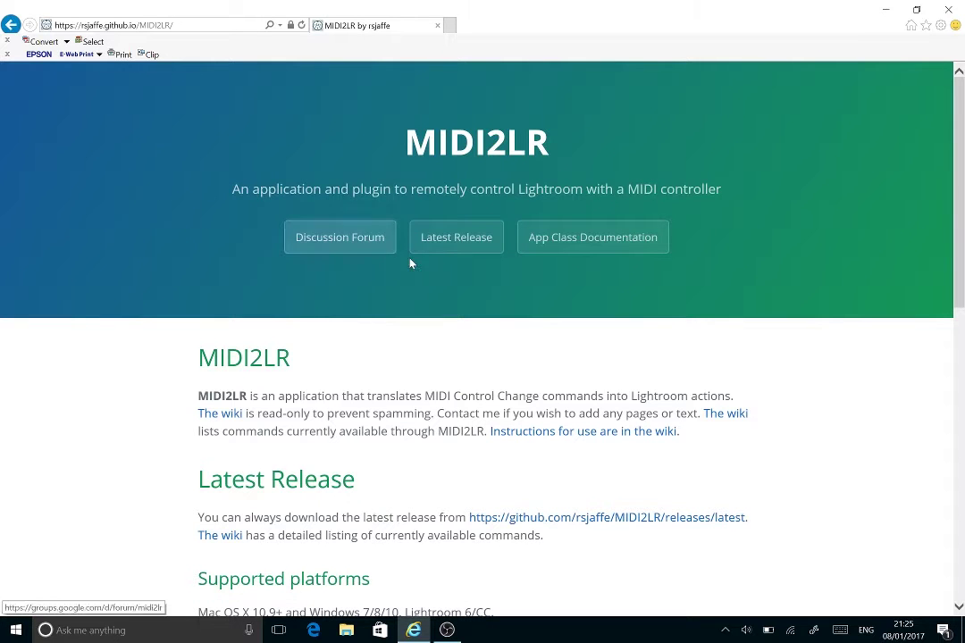
click(452, 244)
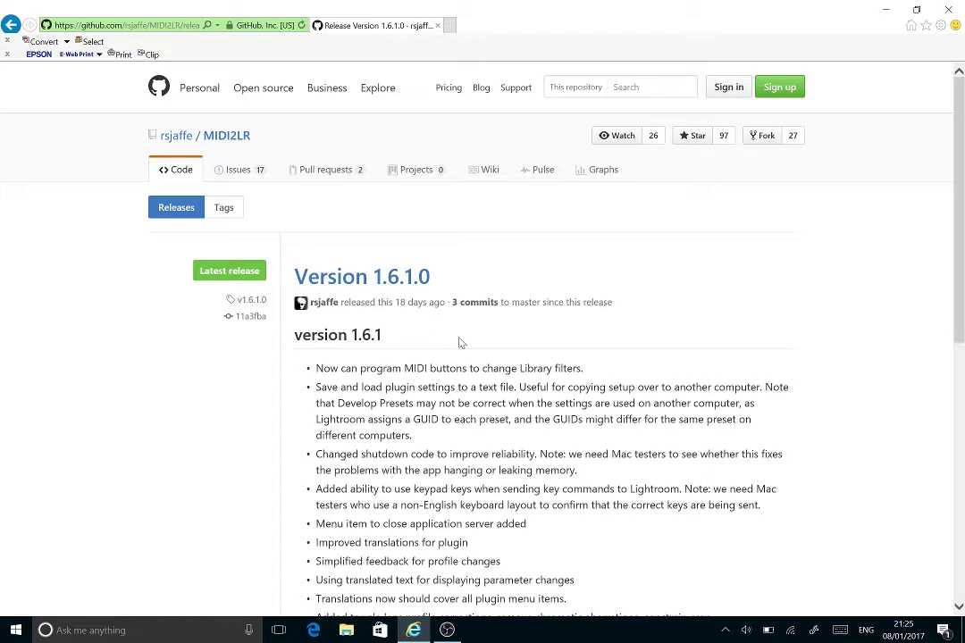
scroll(458, 342, down, 3)
scroll(459, 342, down, 3)
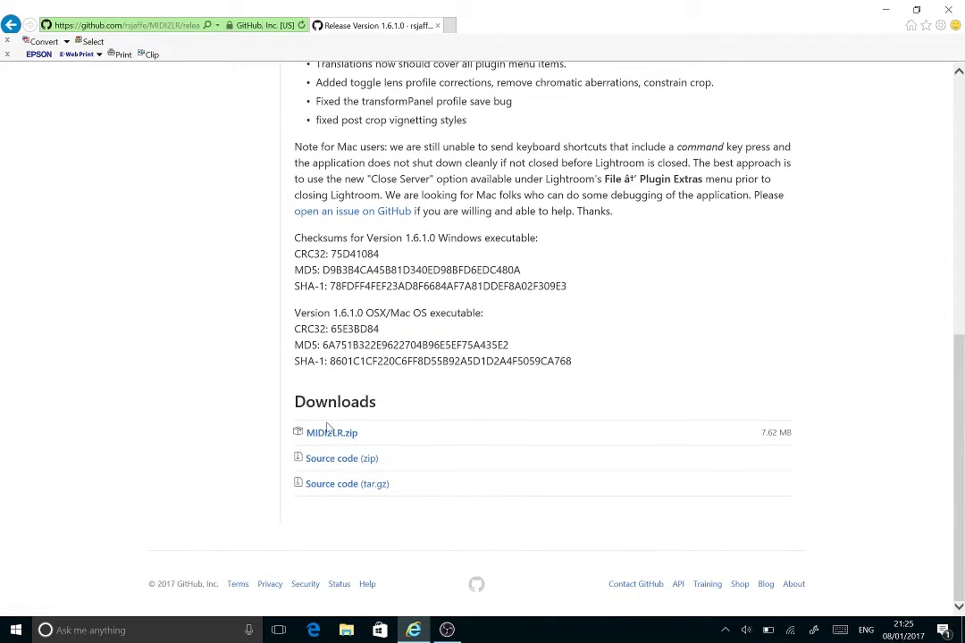
Step: Save MIDI2LR.zip (7.61 MB) and show its progress in the downloads list
click(314, 439)
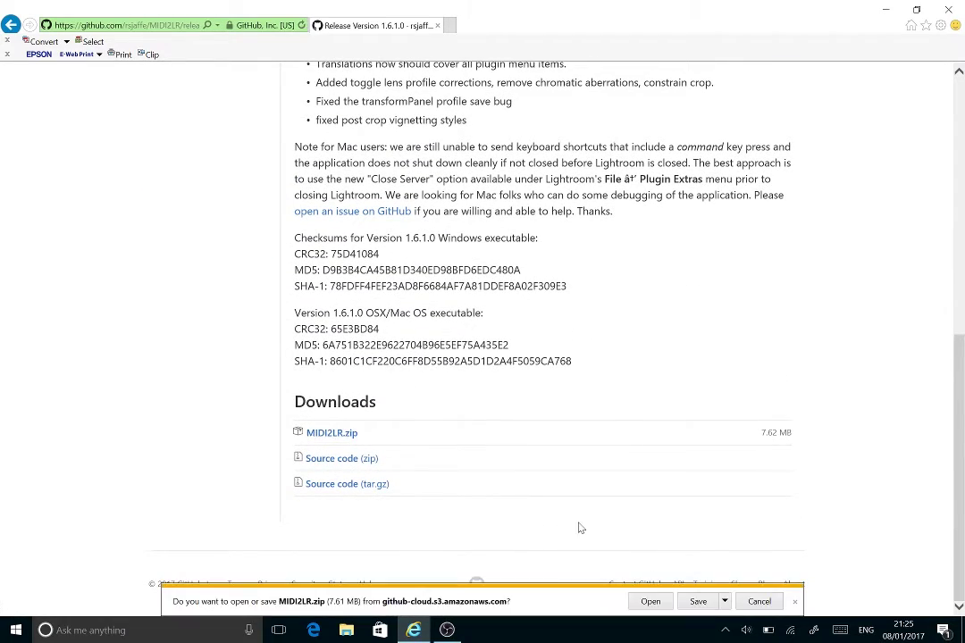
click(713, 604)
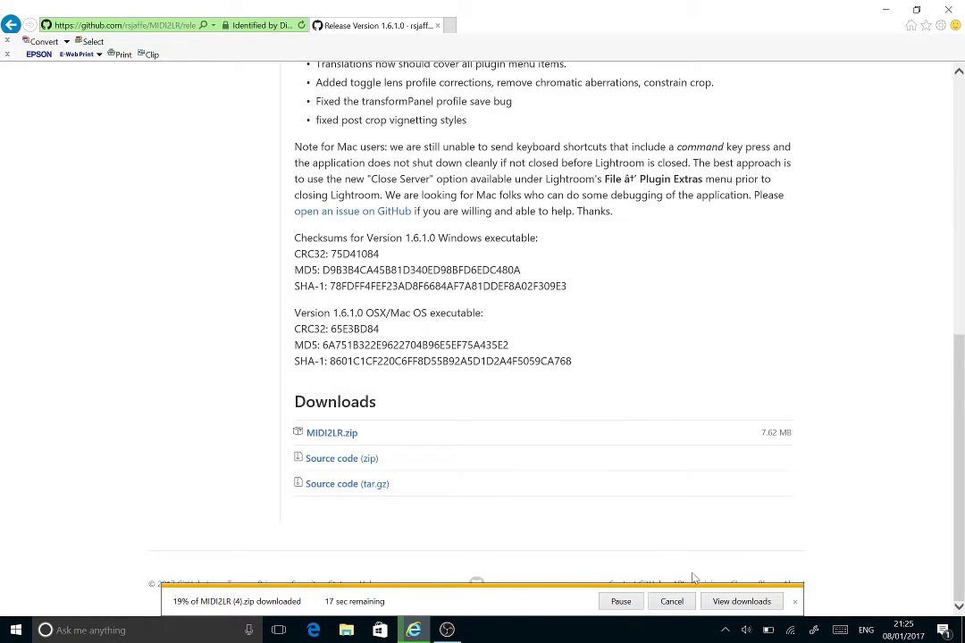
click(743, 600)
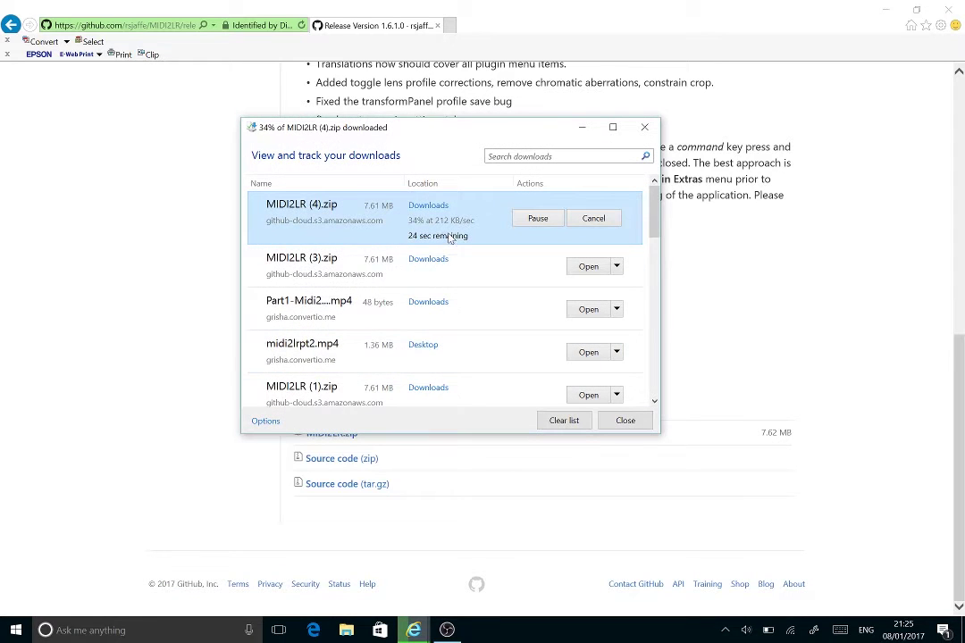
click(428, 259)
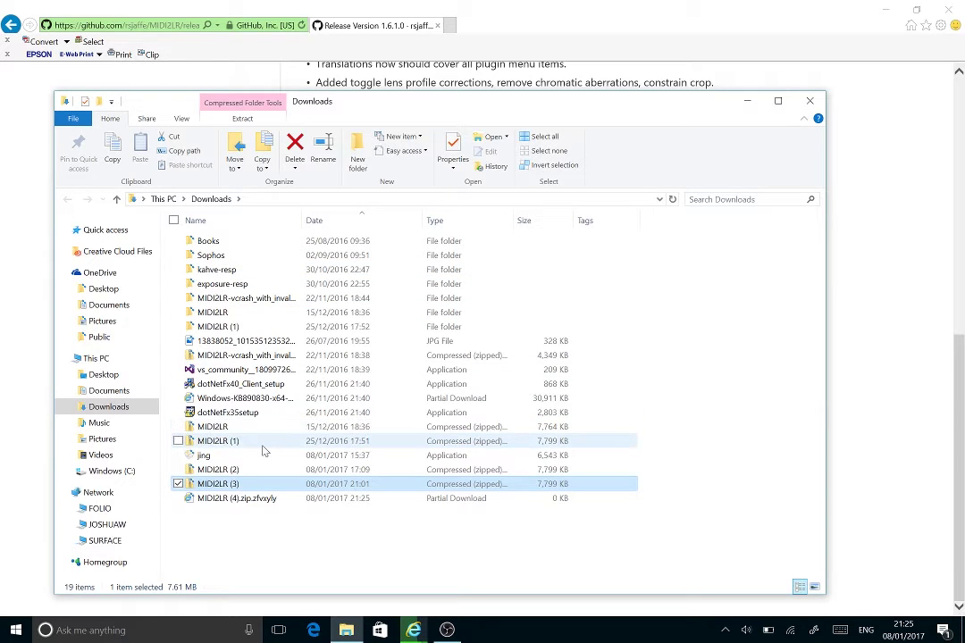
right_click(215, 428)
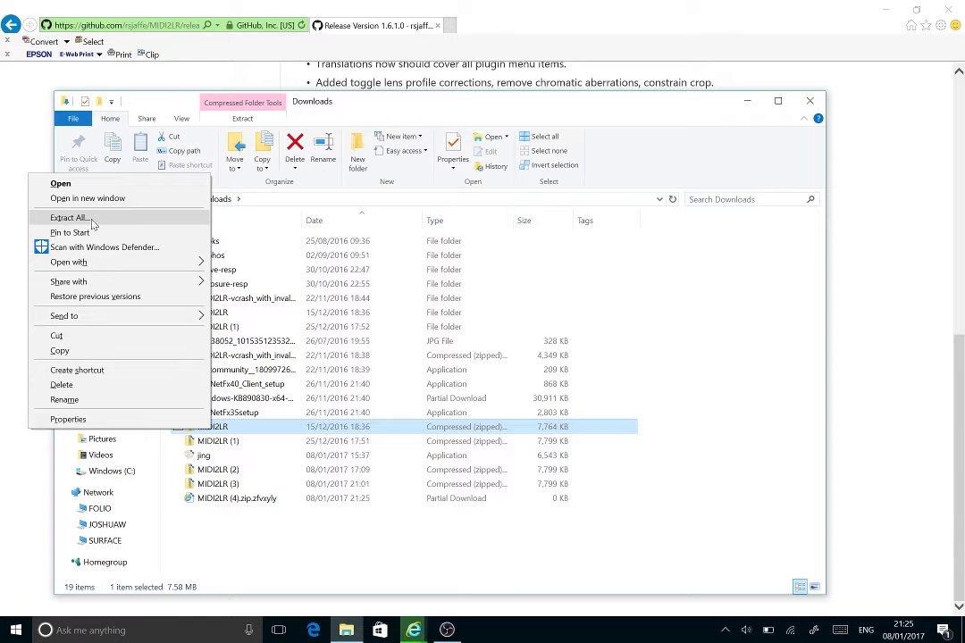
click(291, 543)
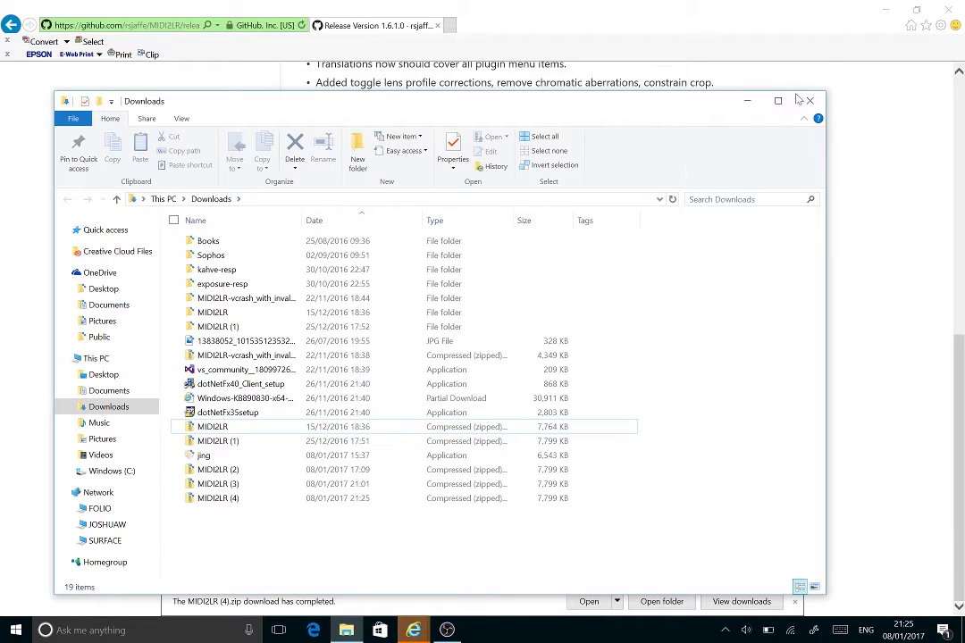
click(100, 473)
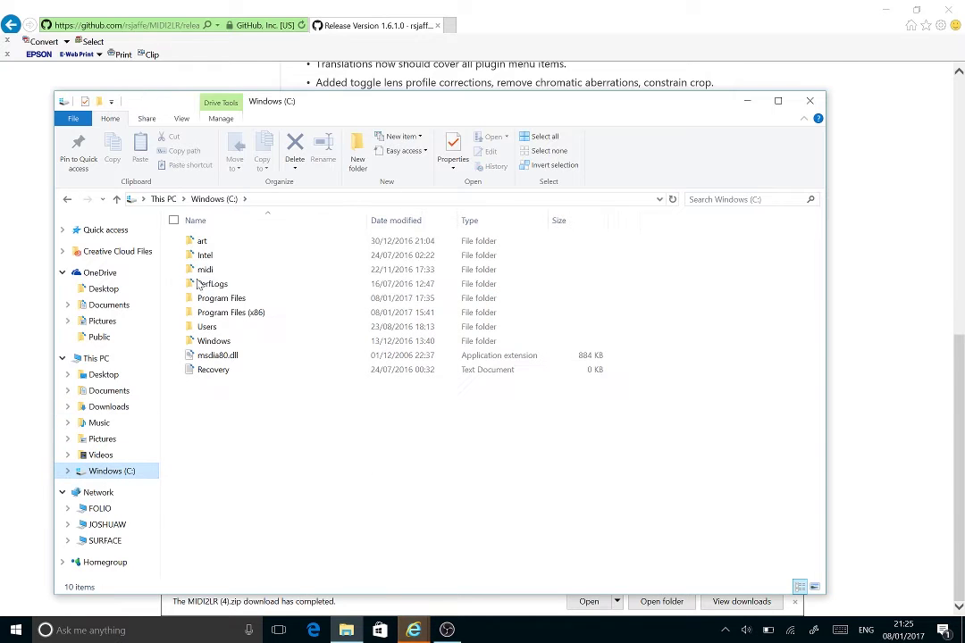
double_click(203, 270)
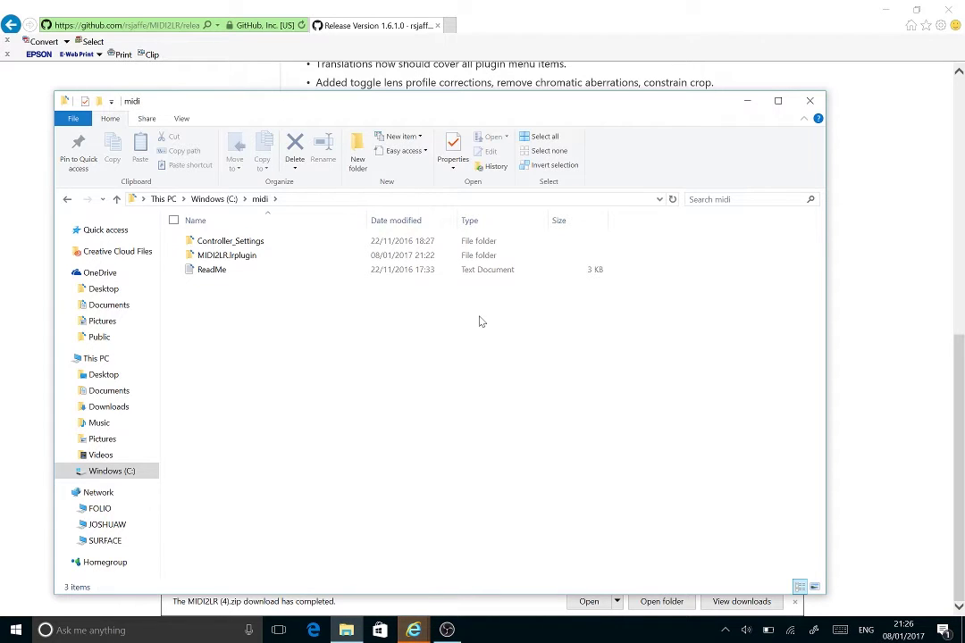
click(810, 101)
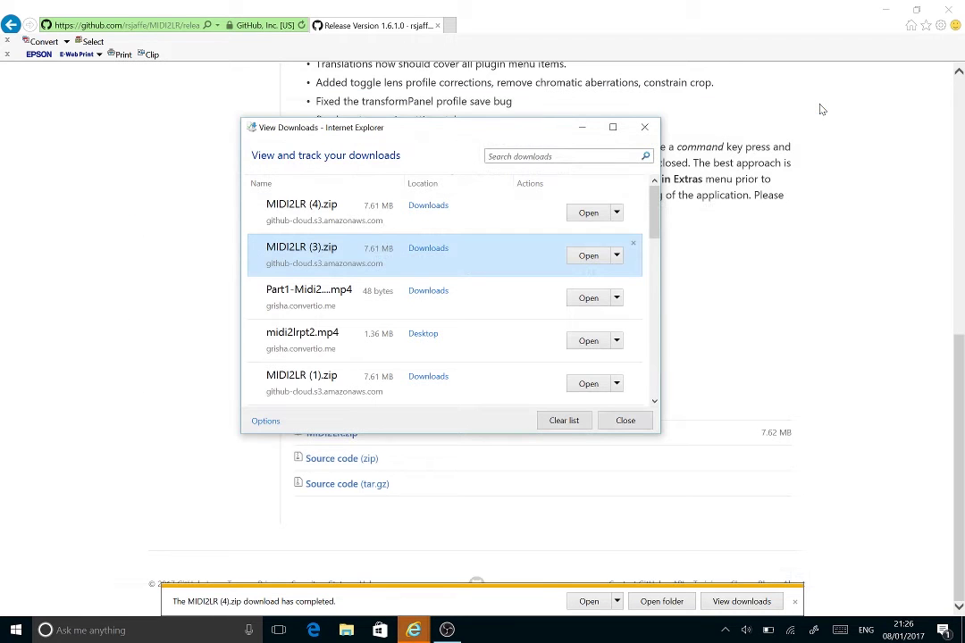
Step: Close the browser and launch Adobe Lightroom from the Start menu's Most used list
click(644, 126)
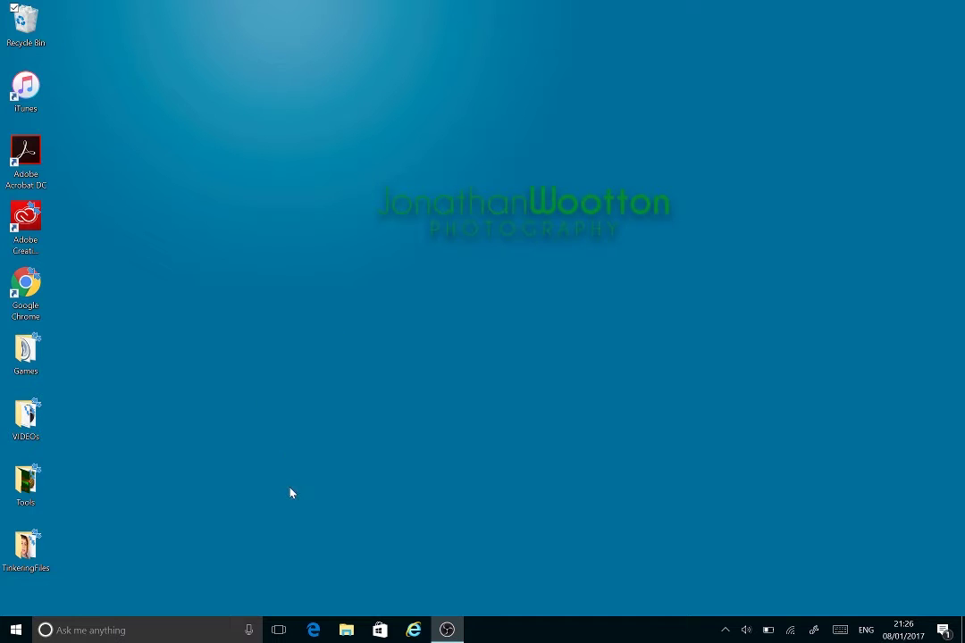
click(15, 630)
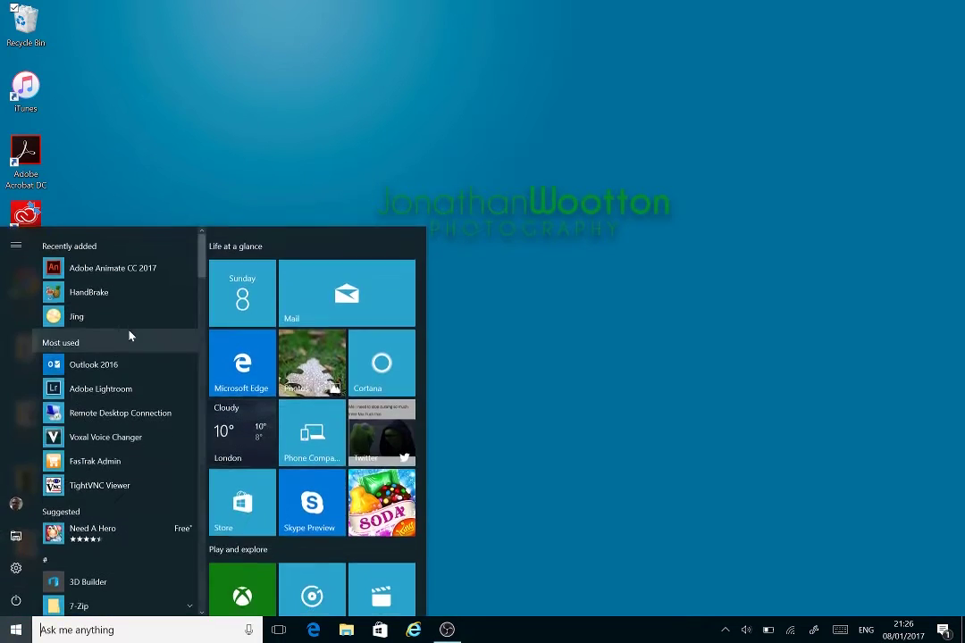
click(72, 389)
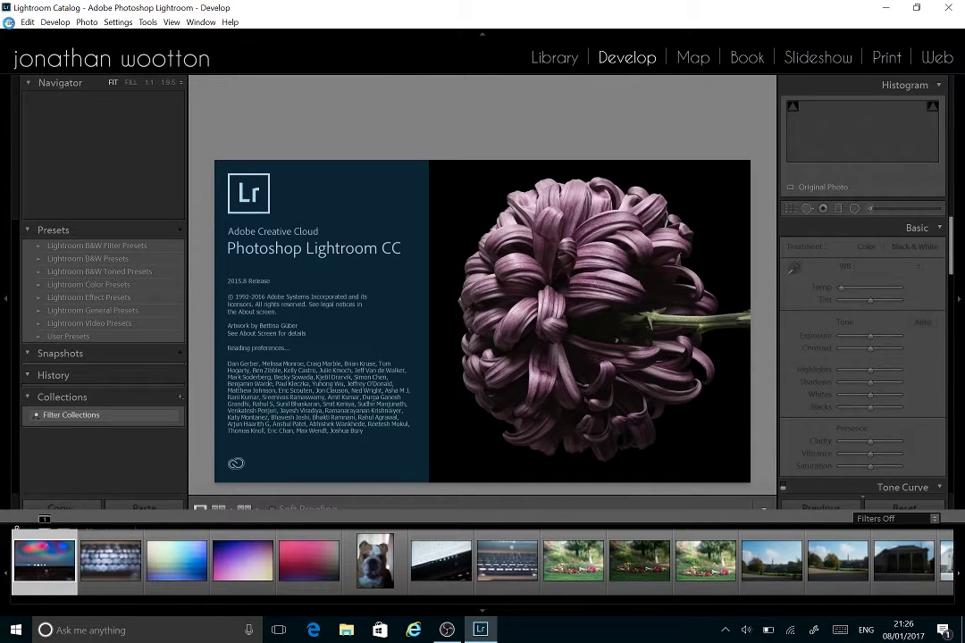
Step: Add the MIDI2LR.lrplugin folder from C:\midi through Lightroom's Plug-in Manager
click(9, 23)
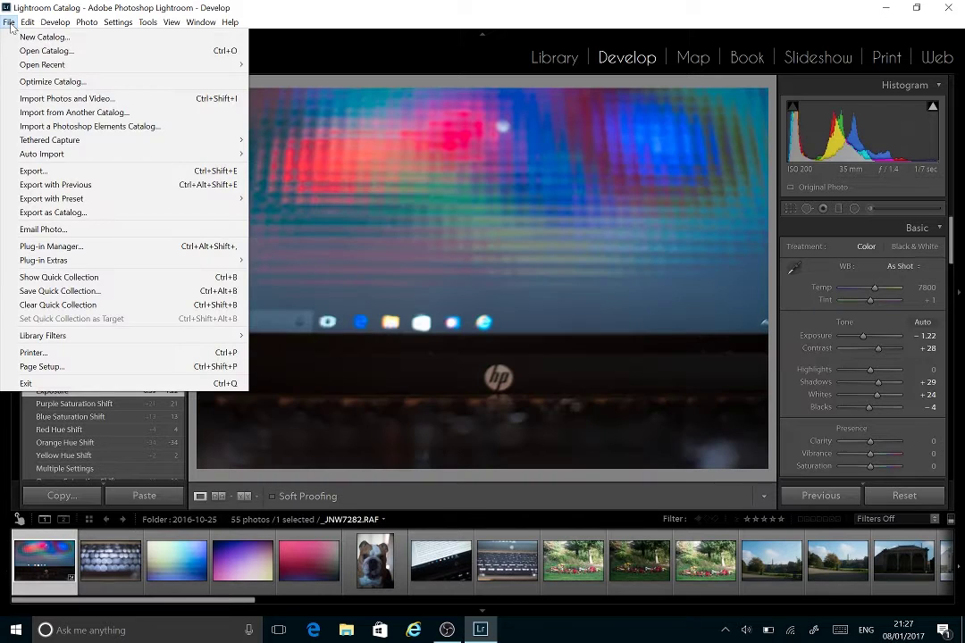
click(67, 247)
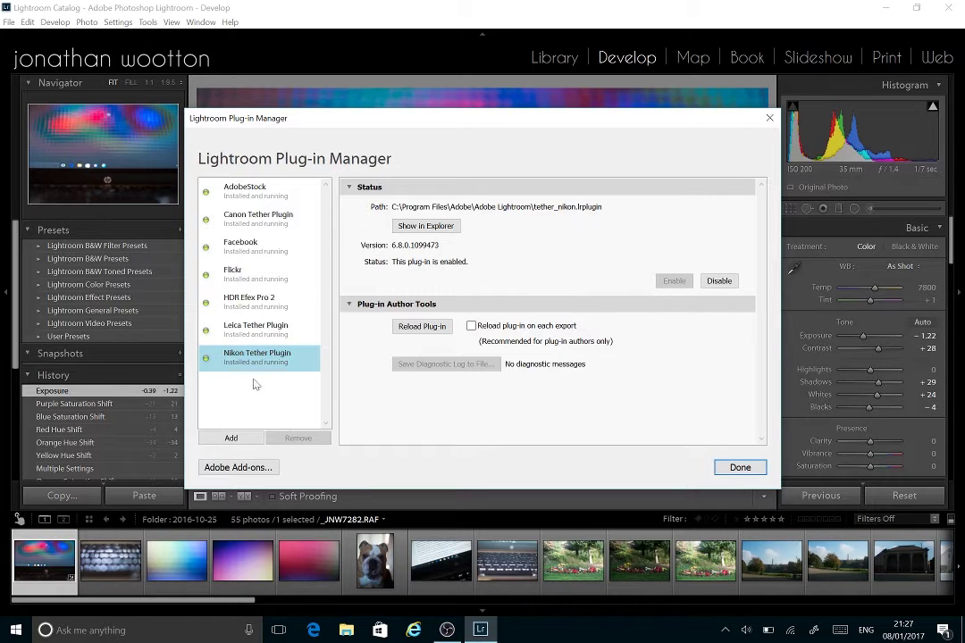
click(234, 438)
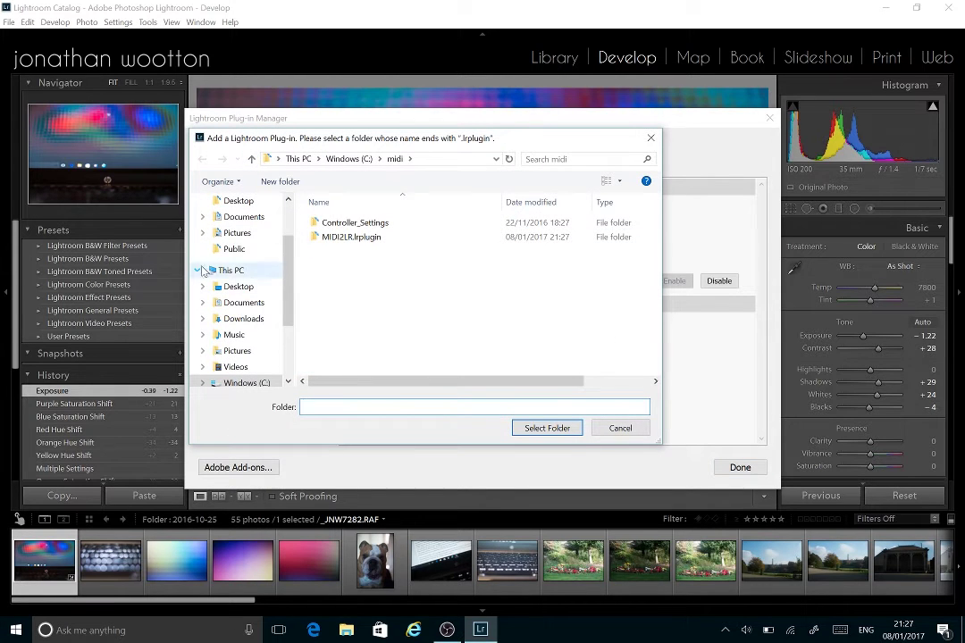
click(236, 383)
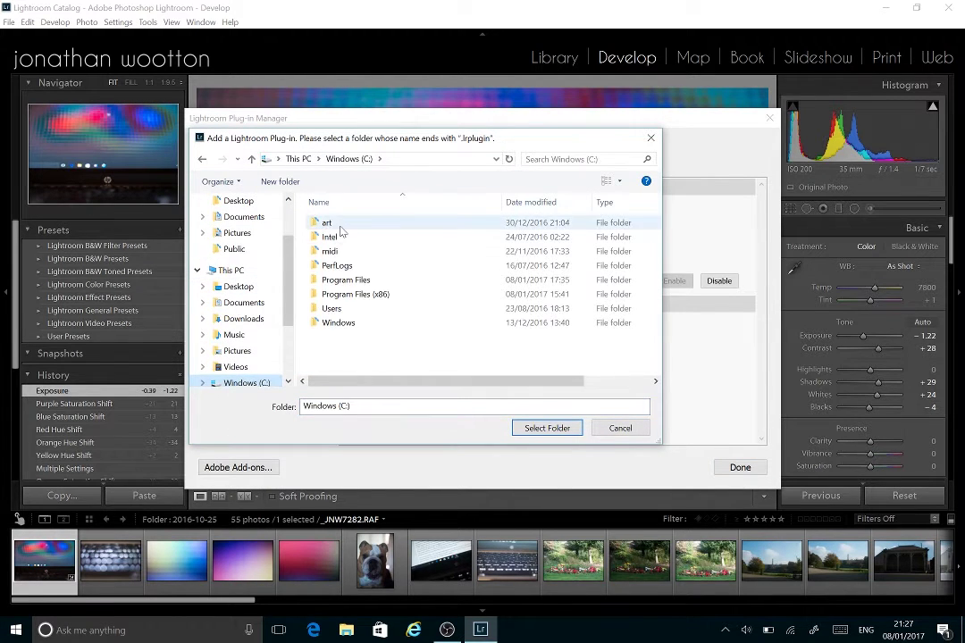
double_click(327, 252)
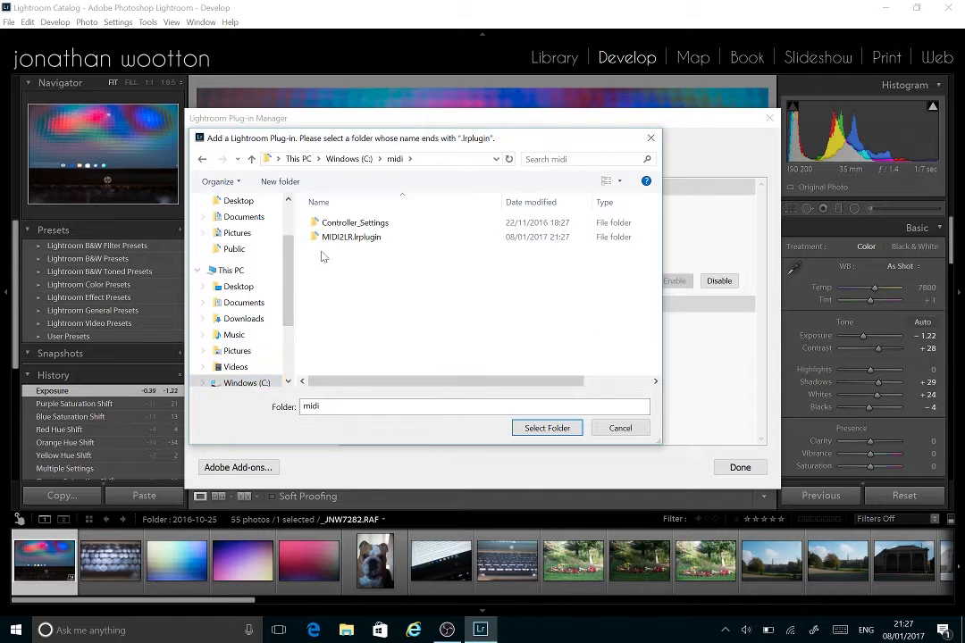
double_click(348, 238)
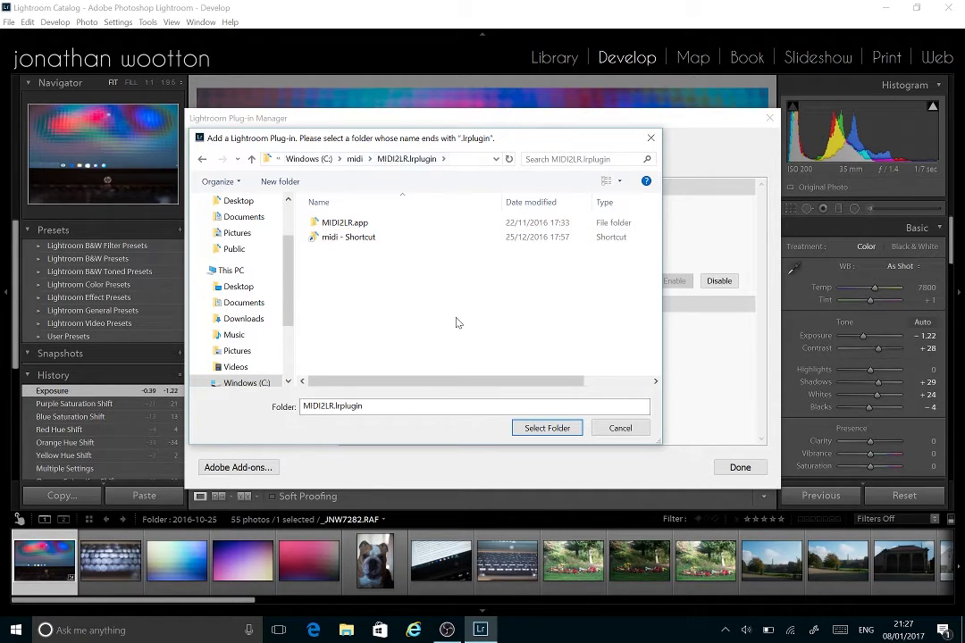
click(540, 430)
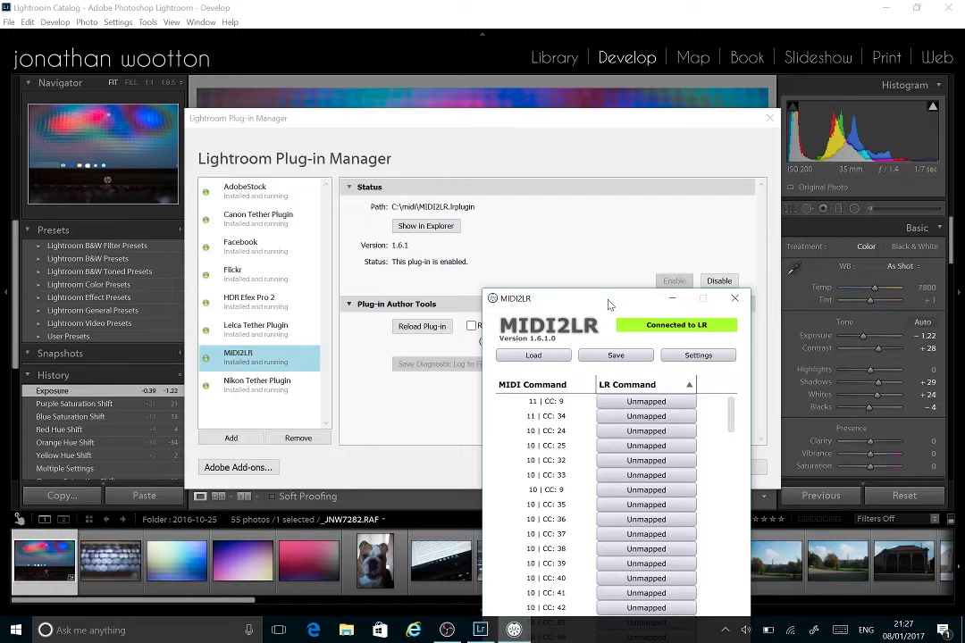
Step: Move the MIDI2LR window fully into view and clear all existing controller mapping rows
drag(610, 306, 626, 99)
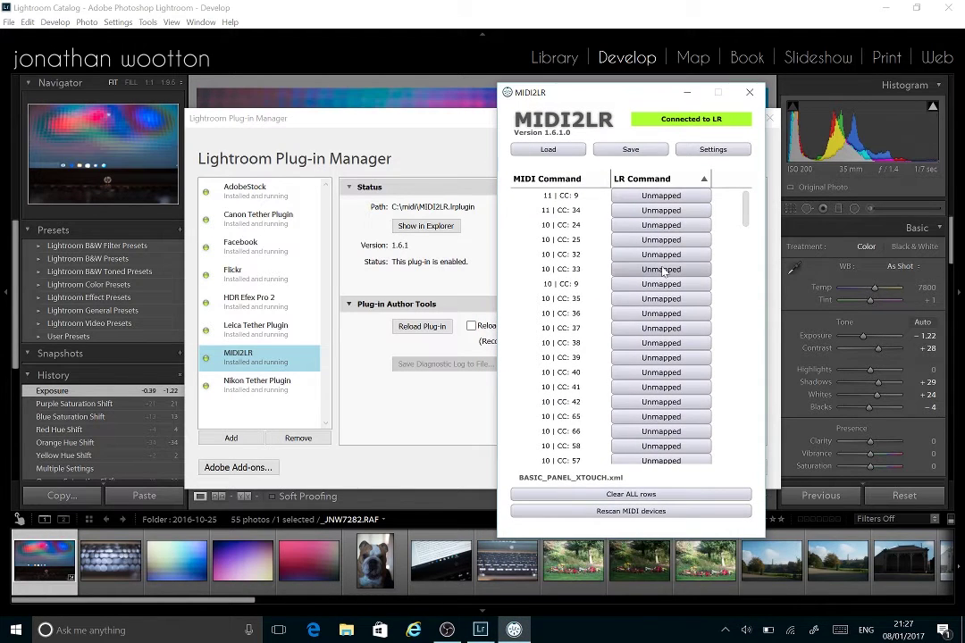
scroll(663, 271, down, 10)
scroll(663, 271, up, 15)
click(629, 495)
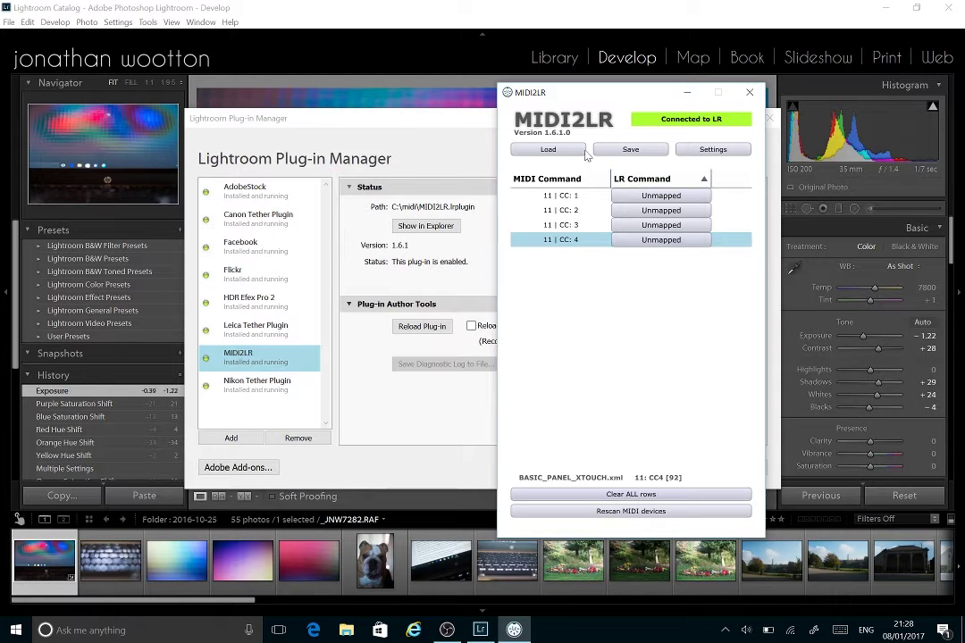
Step: Load the BASIC_PANEL_XTOUCH.xml profile and review its Exposure, Contrast and other Develop mappings
click(555, 154)
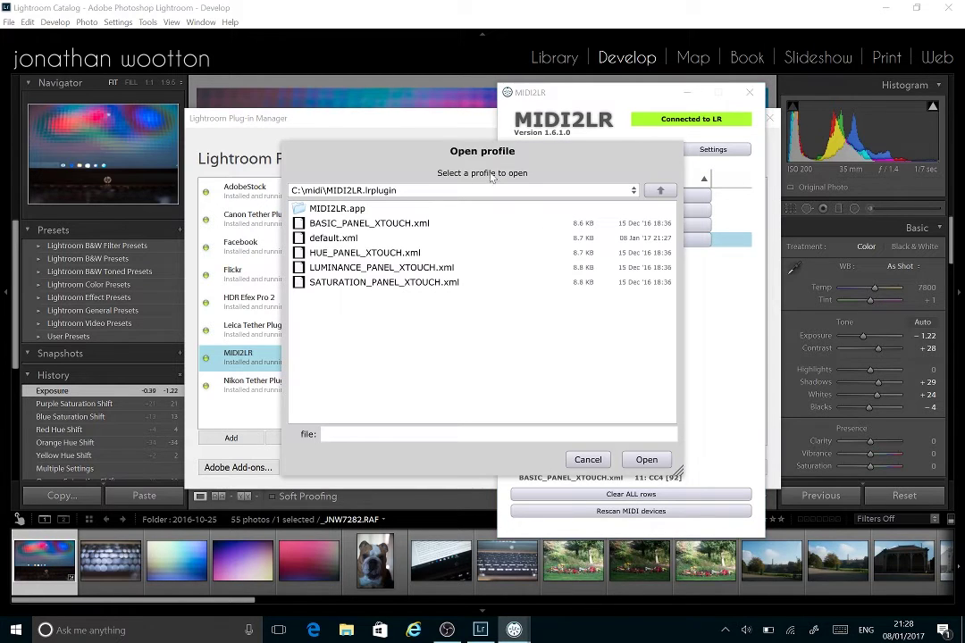
double_click(334, 224)
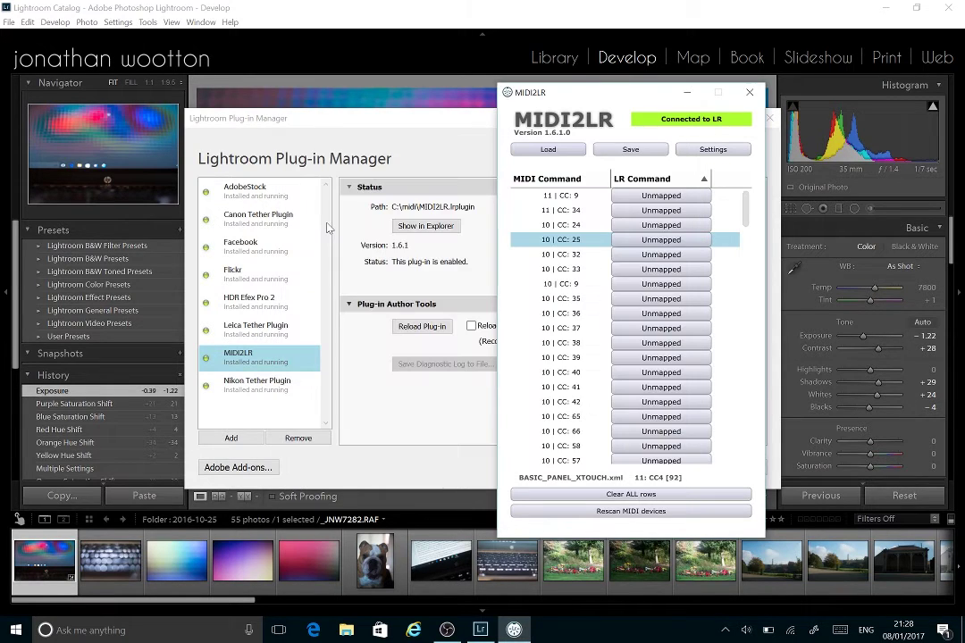
scroll(644, 257, down, 10)
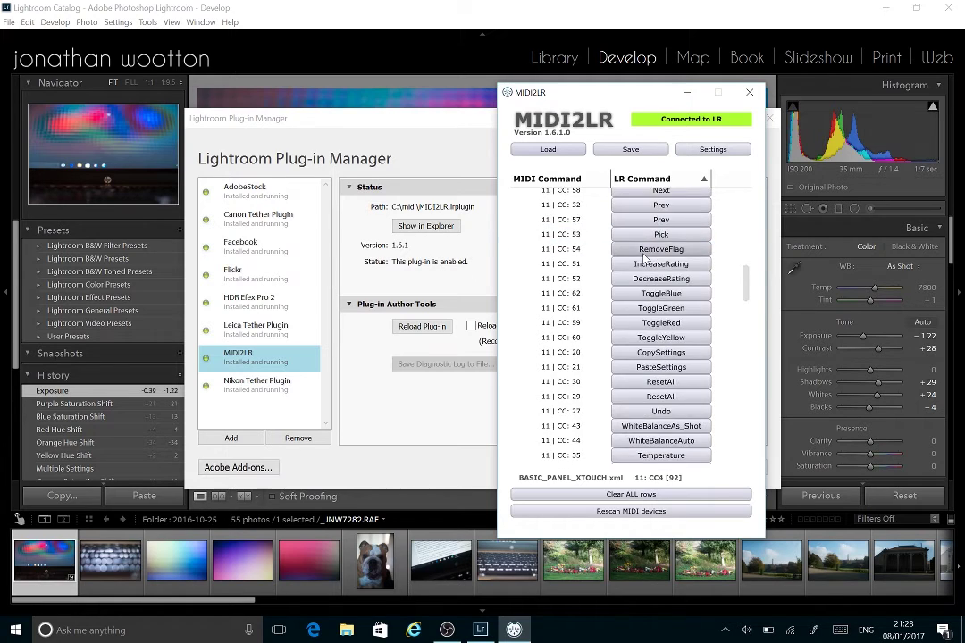
scroll(643, 256, down, 12)
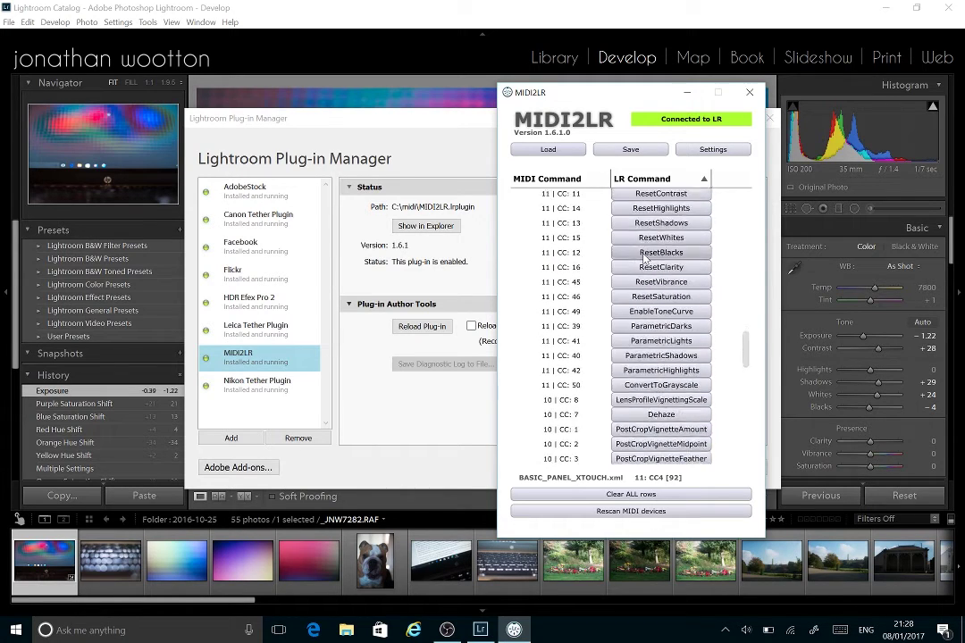
scroll(643, 256, up, 10)
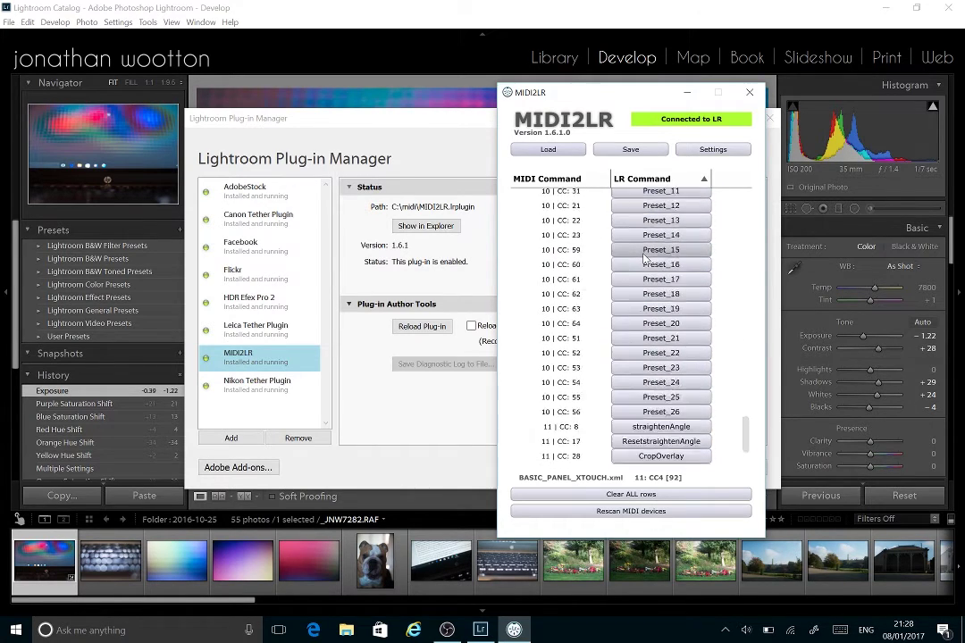
scroll(645, 257, up, 10)
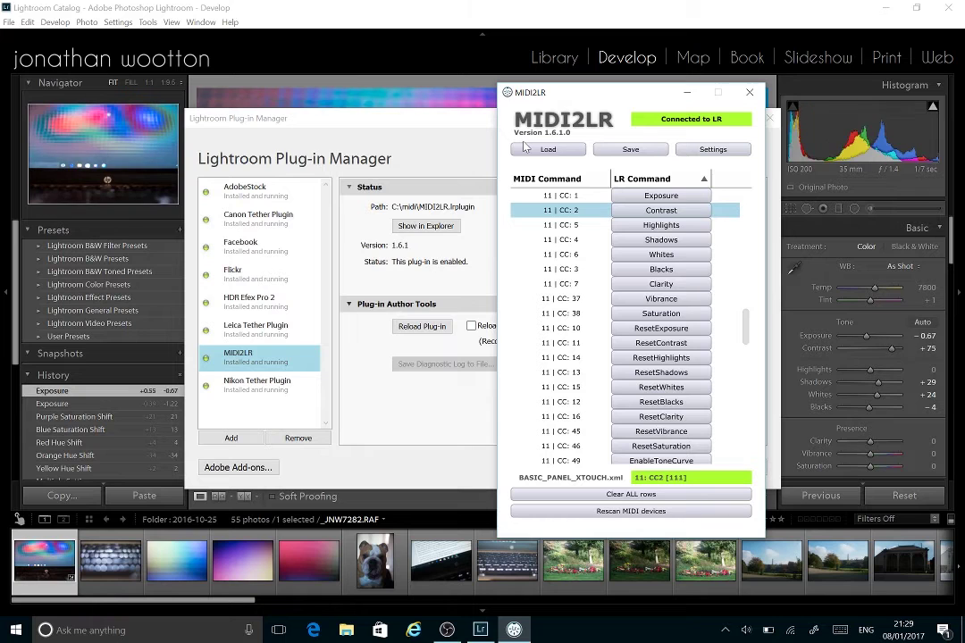
Step: Close the Plug-in Manager to view the photo, then reopen and minimize the MIDI2LR window
click(435, 127)
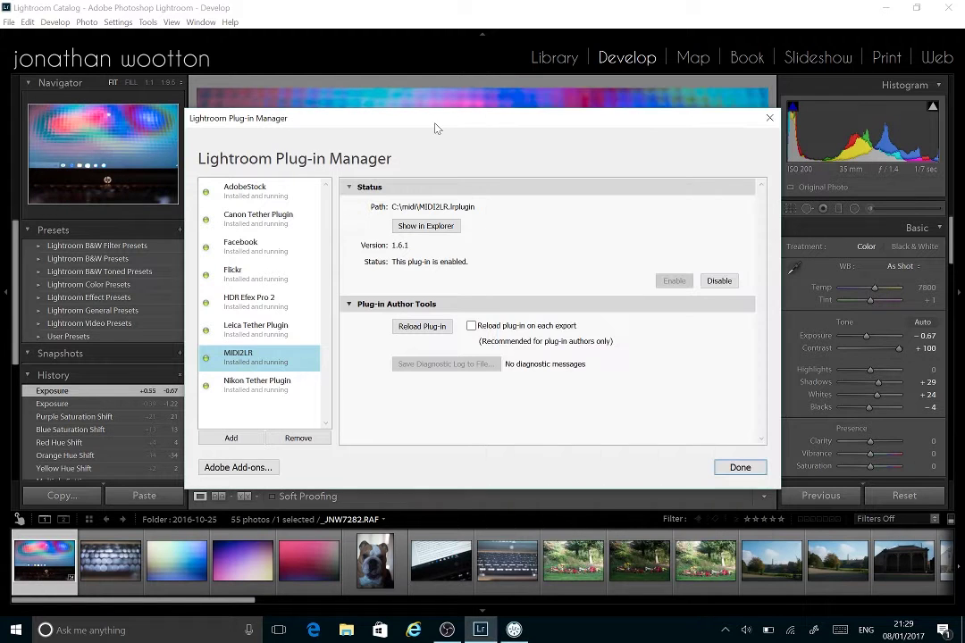
click(740, 467)
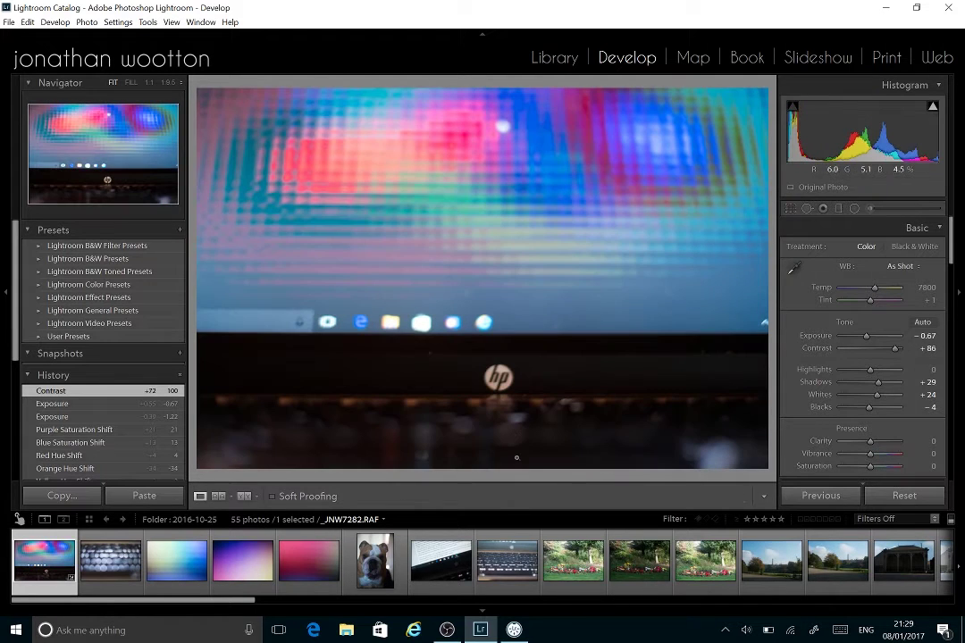
click(514, 630)
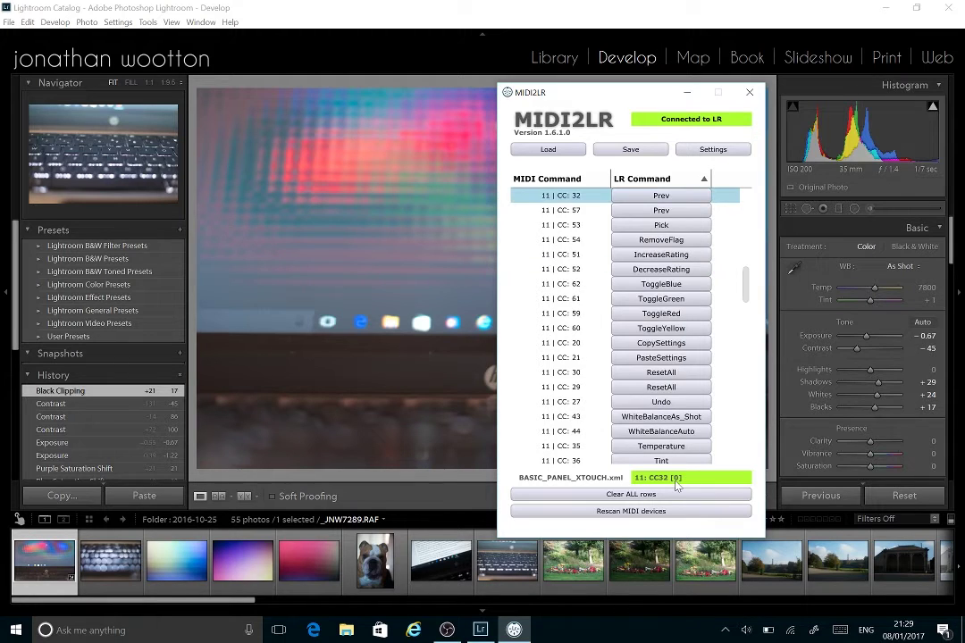
click(687, 92)
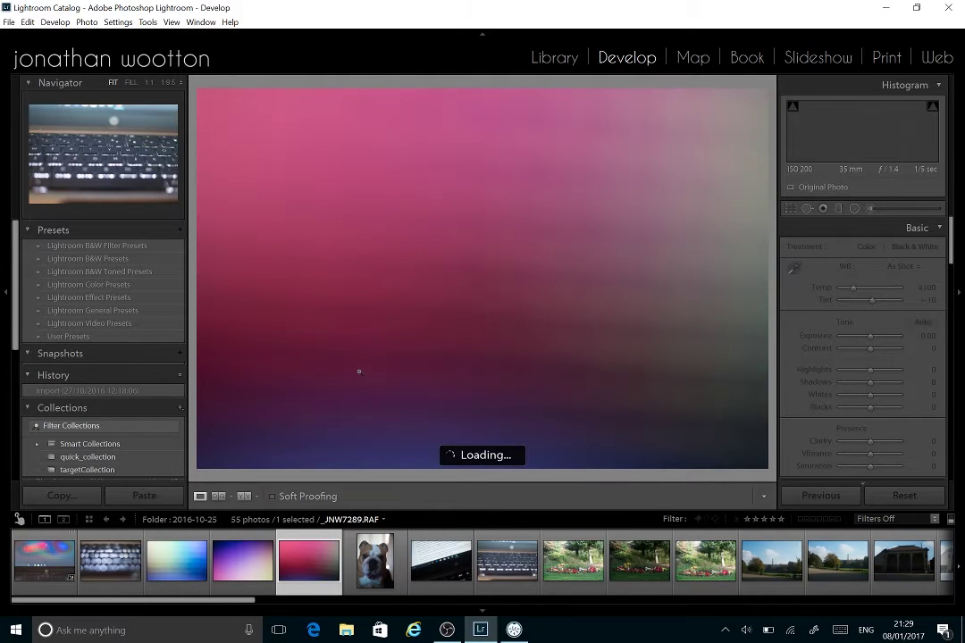
Step: Step through the filmstrip, leave the crop overlay, and advance to the pink _JNW7286.RAF photo
key(Right)
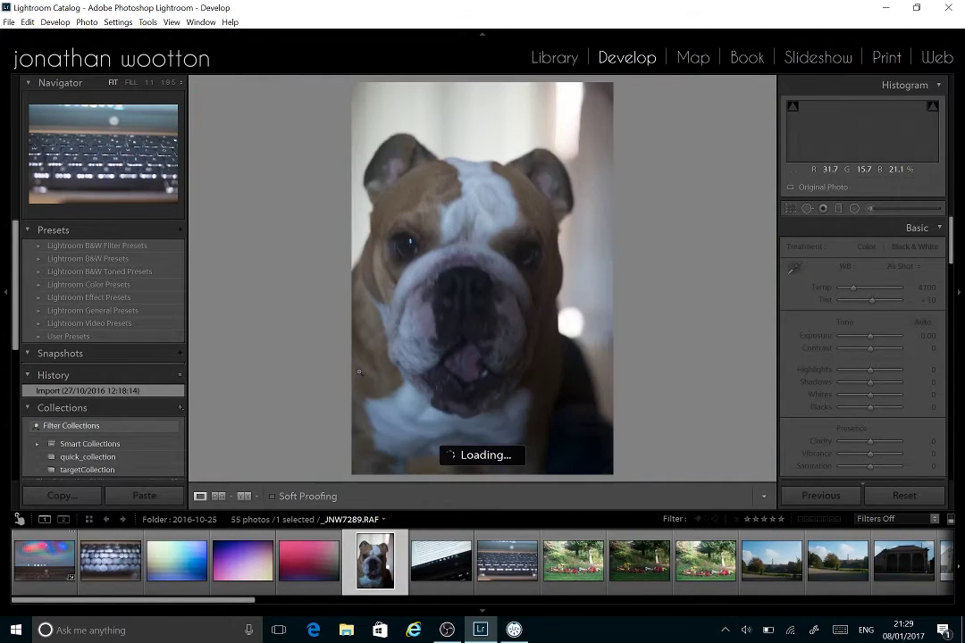
key(Right)
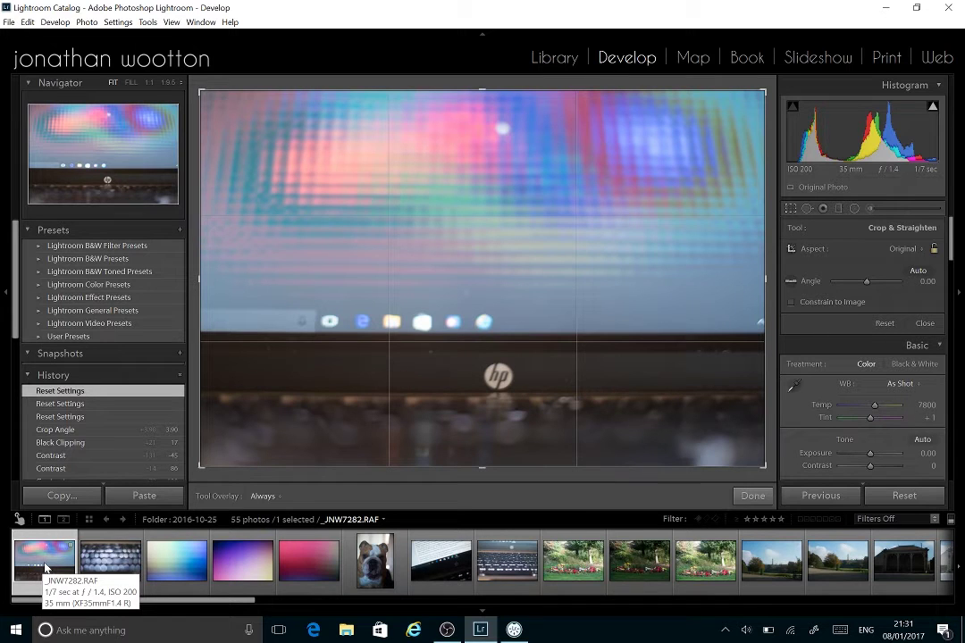
key(r)
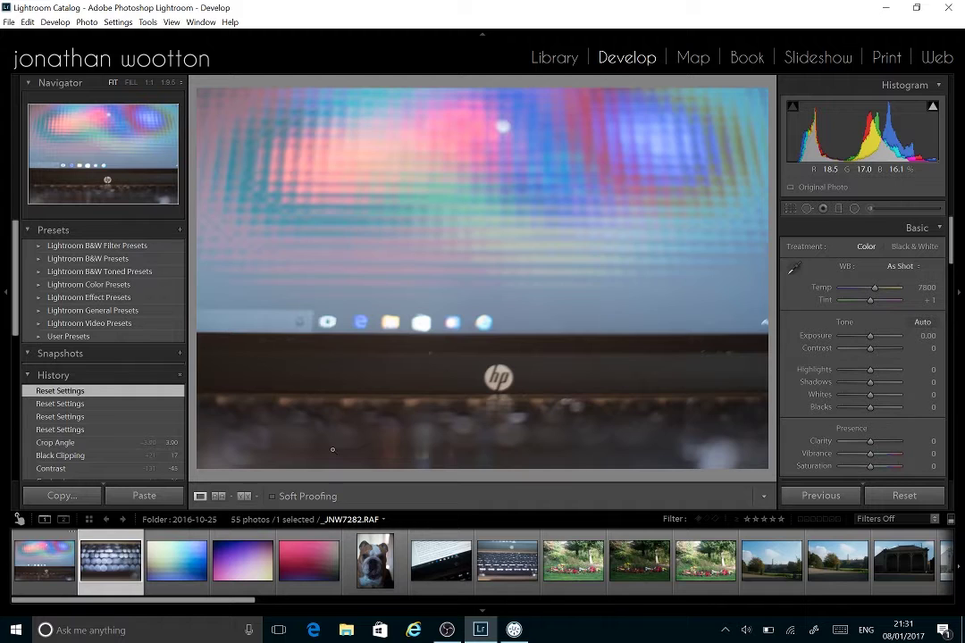
key(Right)
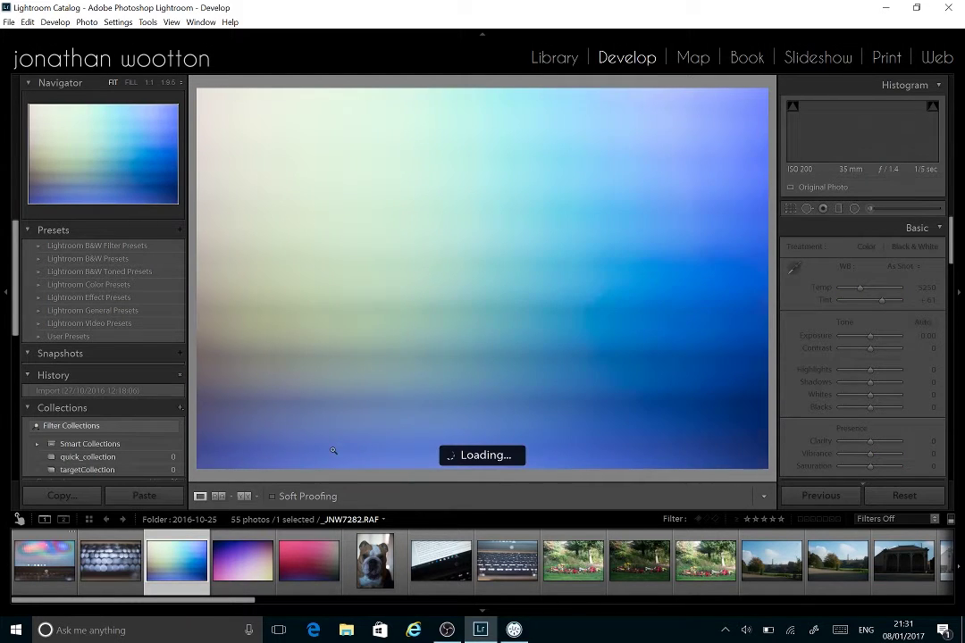
key(Right)
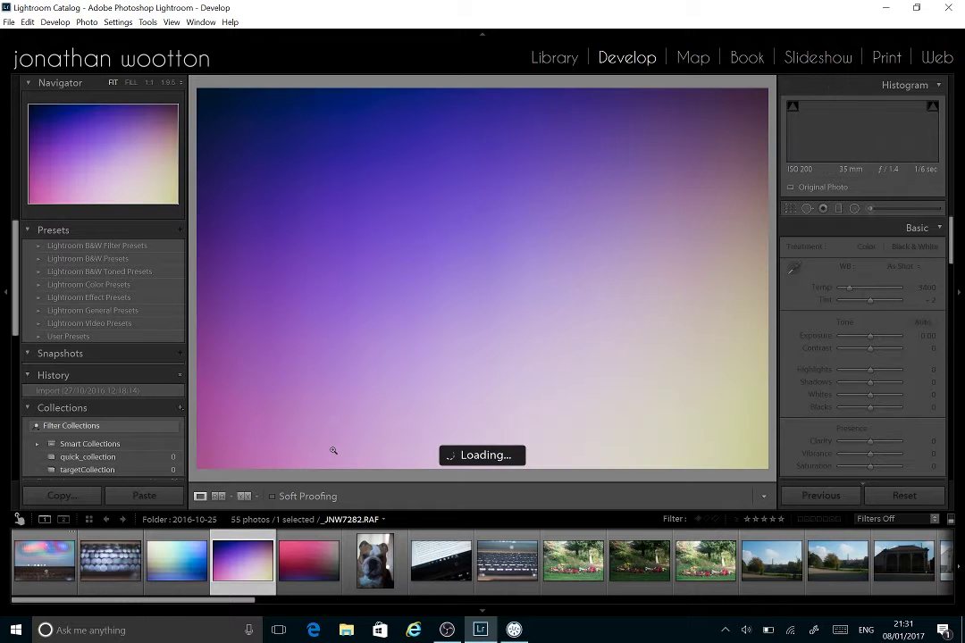
key(Right)
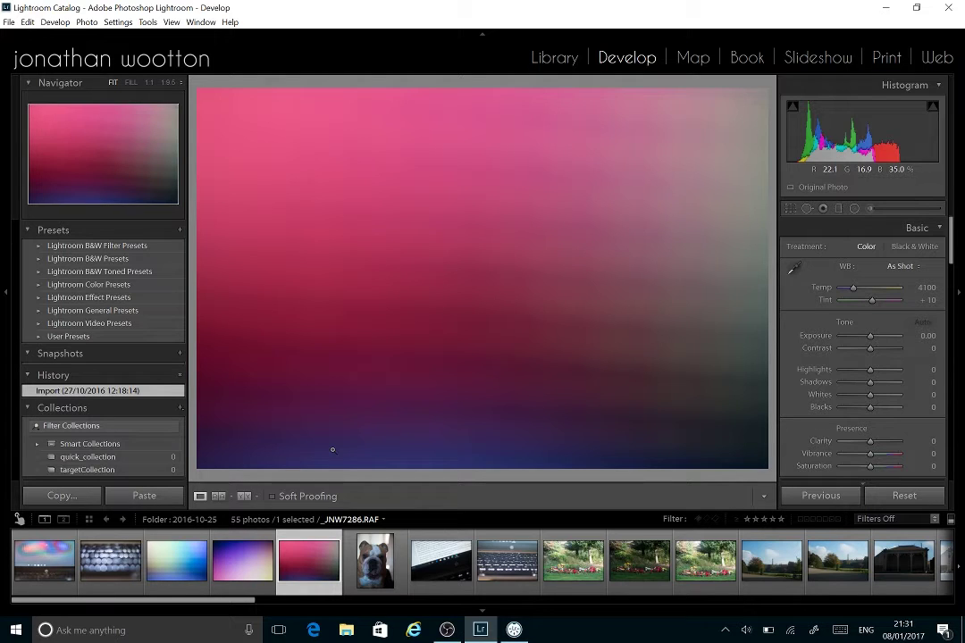
Step: Raise the pink photo's exposure to +1.06, then advance through the following filmstrip photos
key(Left)
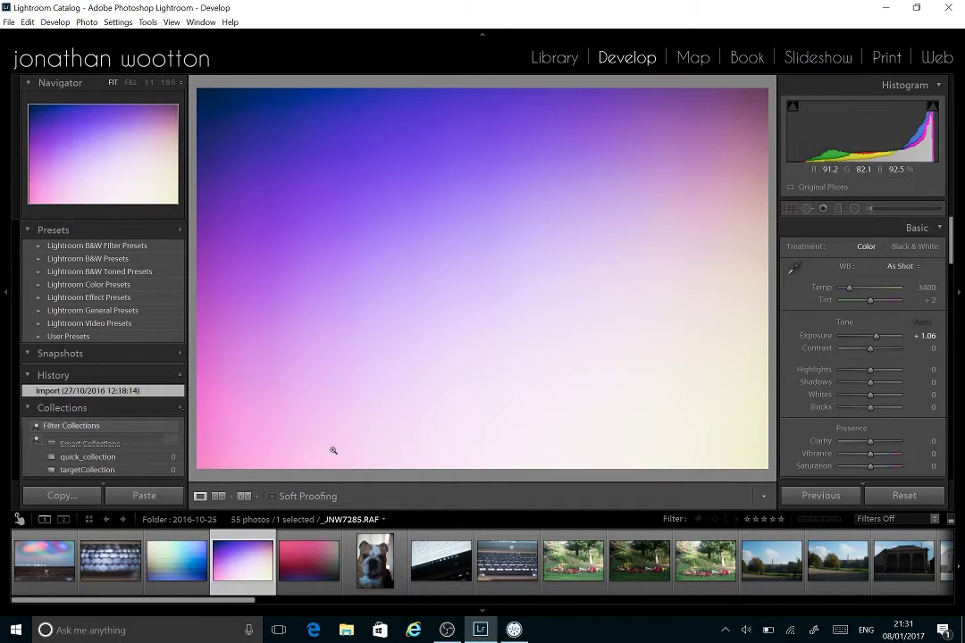
key(Right)
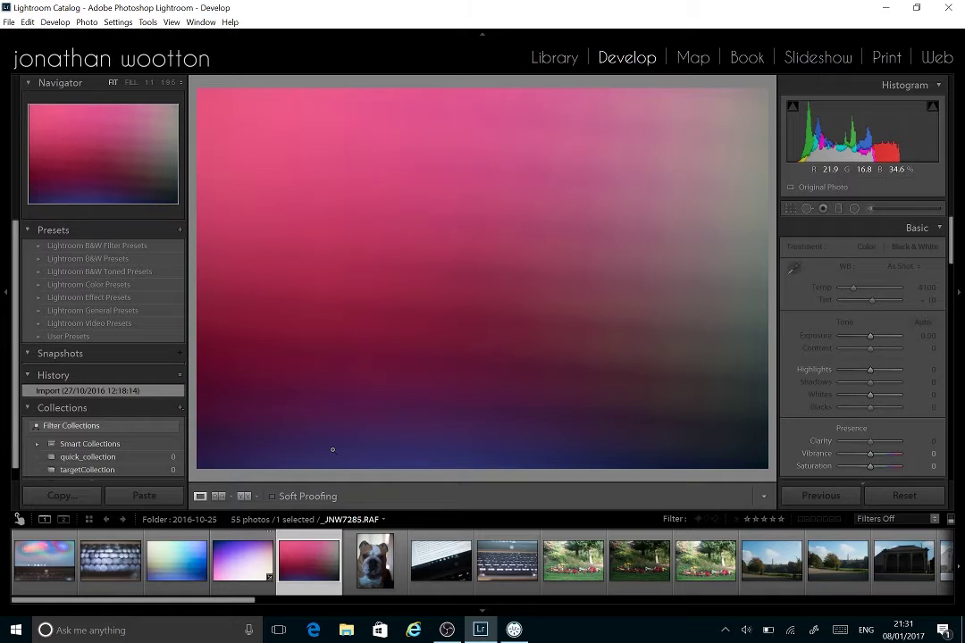
key(ctrl+alt+v)
key(Right)
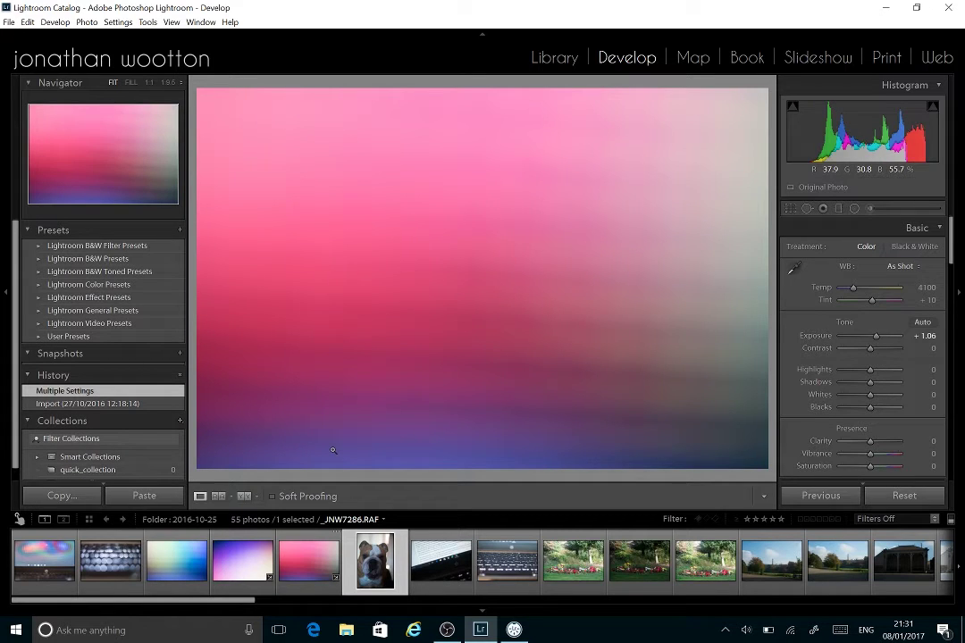
key(Right)
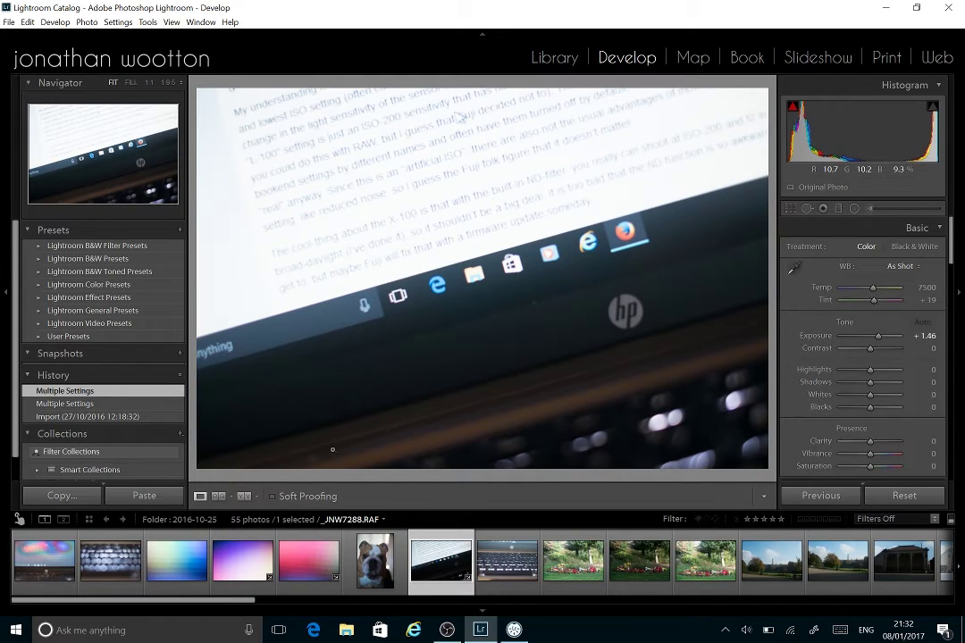
Step: Advance to the garden photo _JNW7290.RAF and bring the MIDI2LR window back up
key(Right)
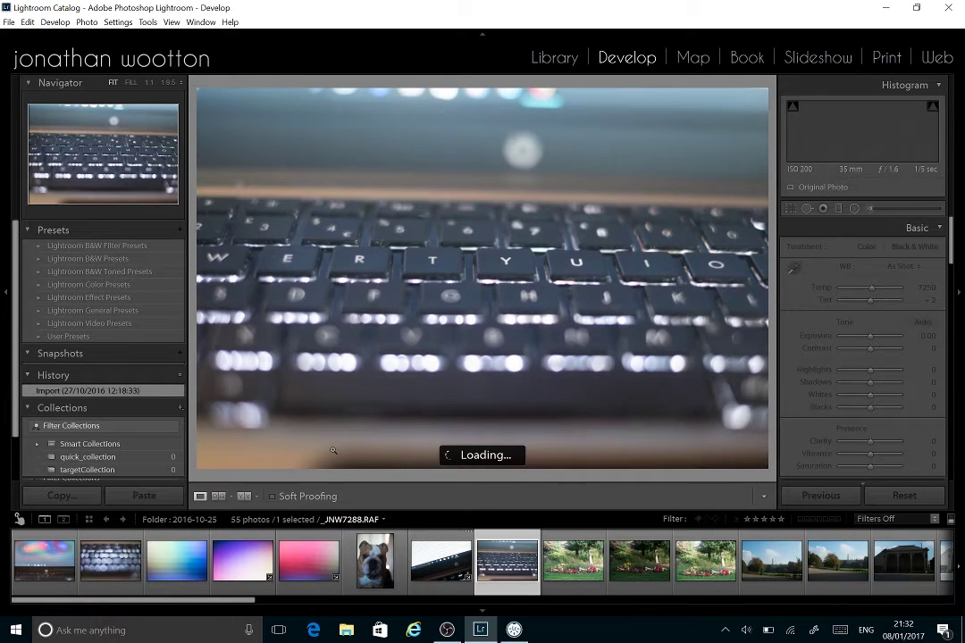
key(Right)
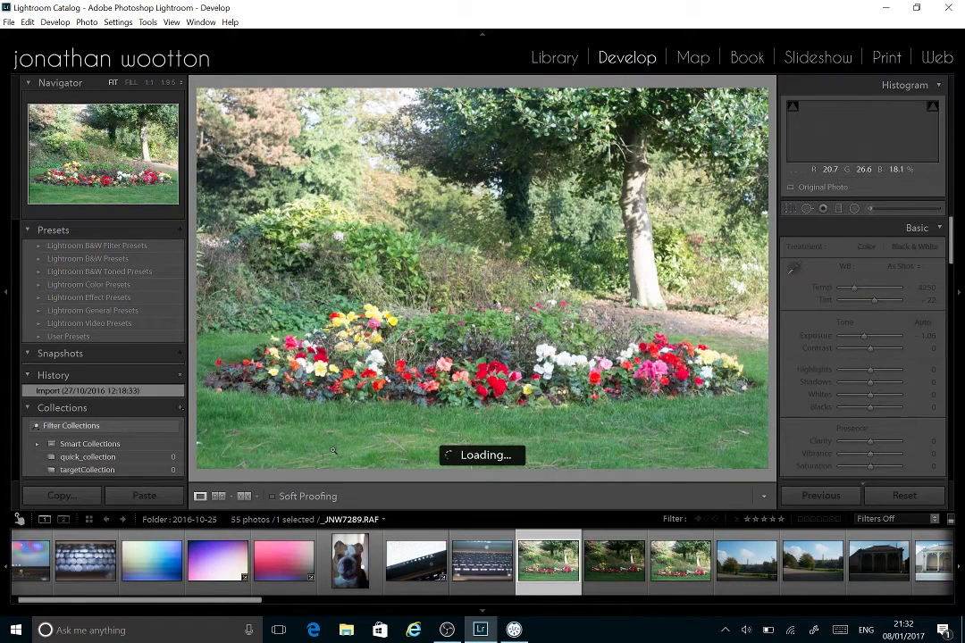
key(Right)
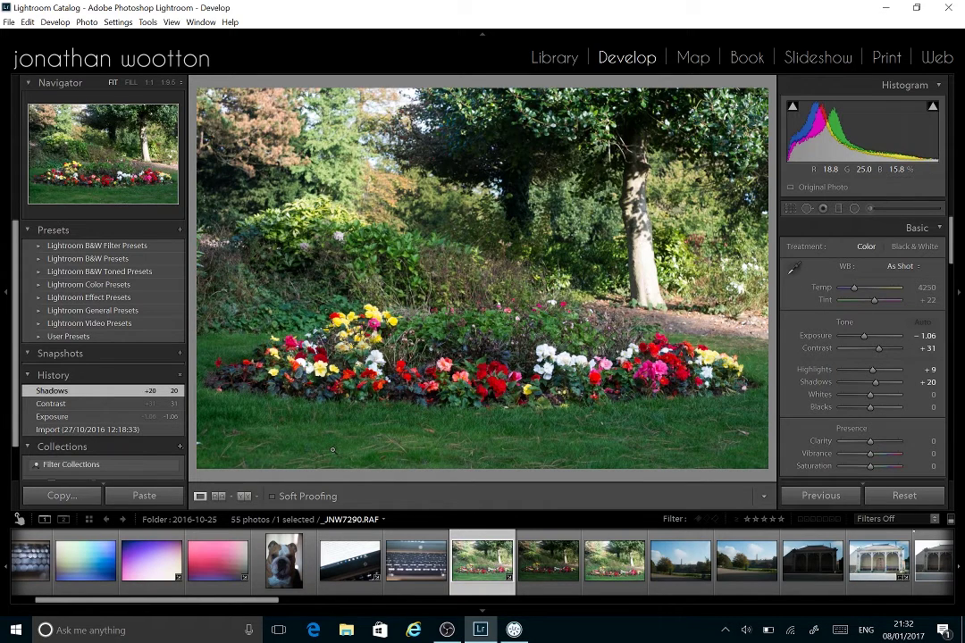
click(513, 630)
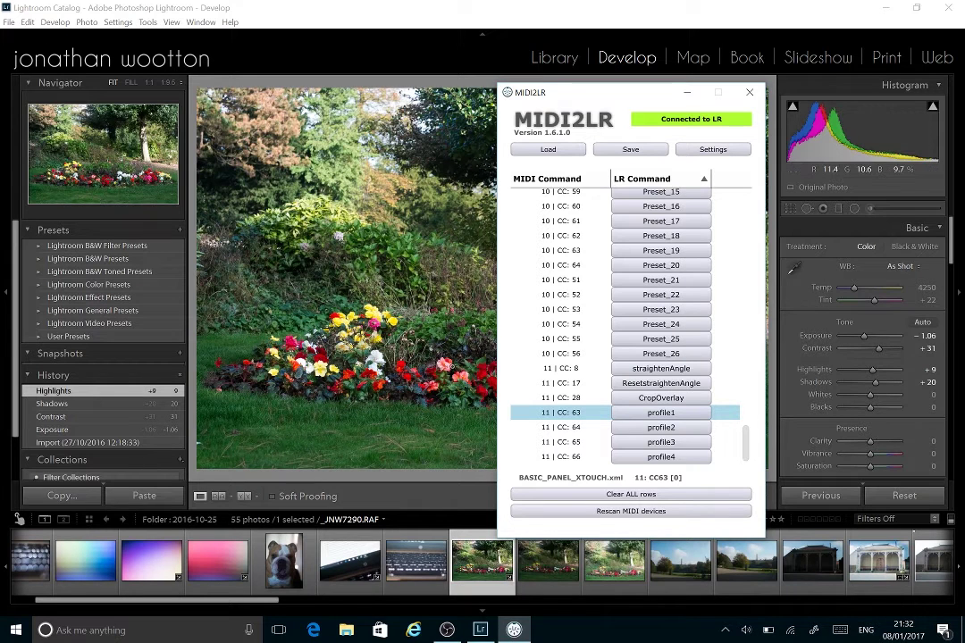
Step: Quit MIDI2LR and Lightroom, skipping the plug-in shutdown wait, then relaunch Lightroom from Start's Most used list
click(751, 94)
click(949, 8)
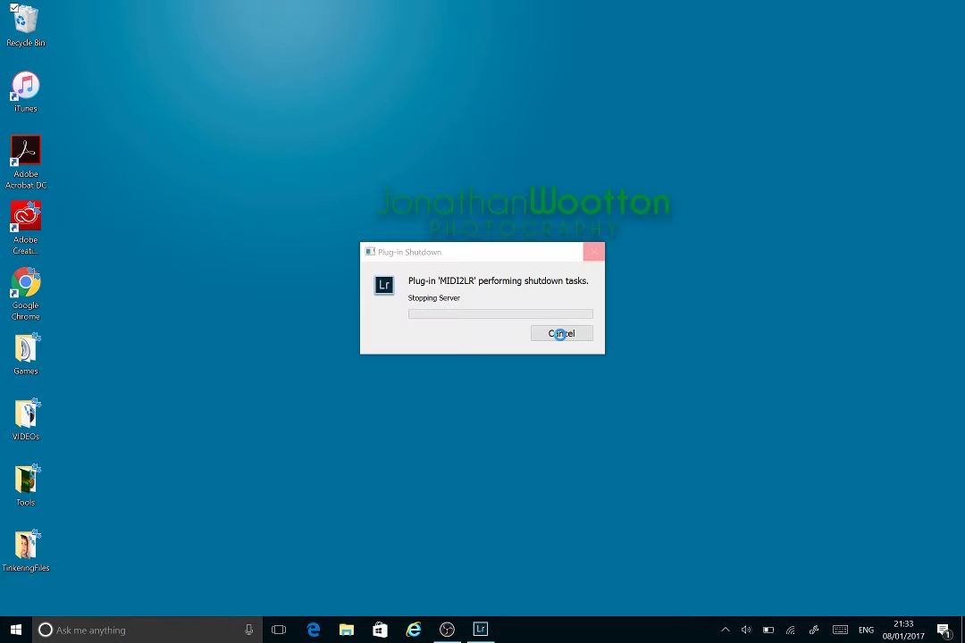
click(562, 334)
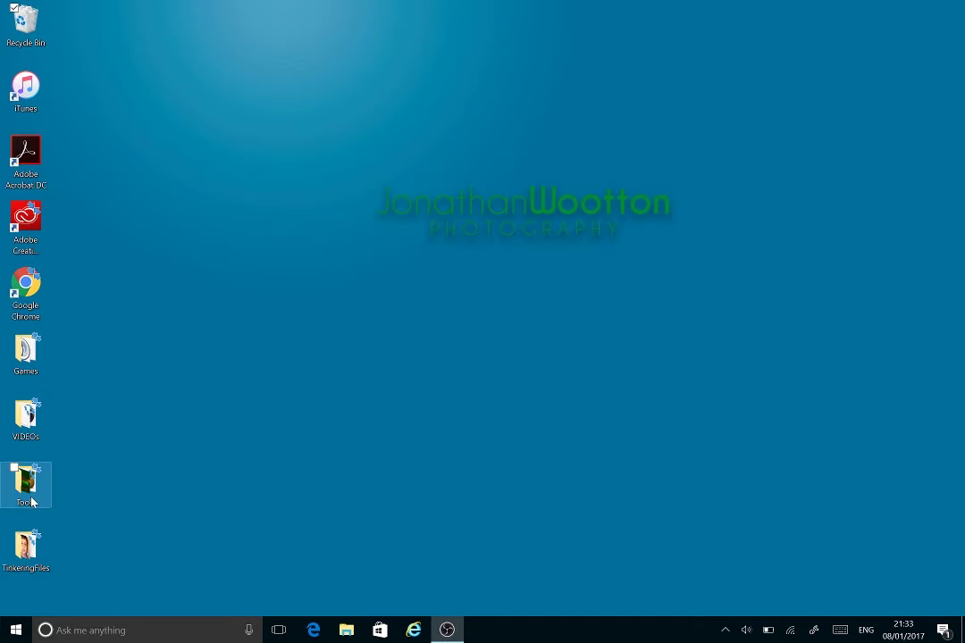
click(13, 631)
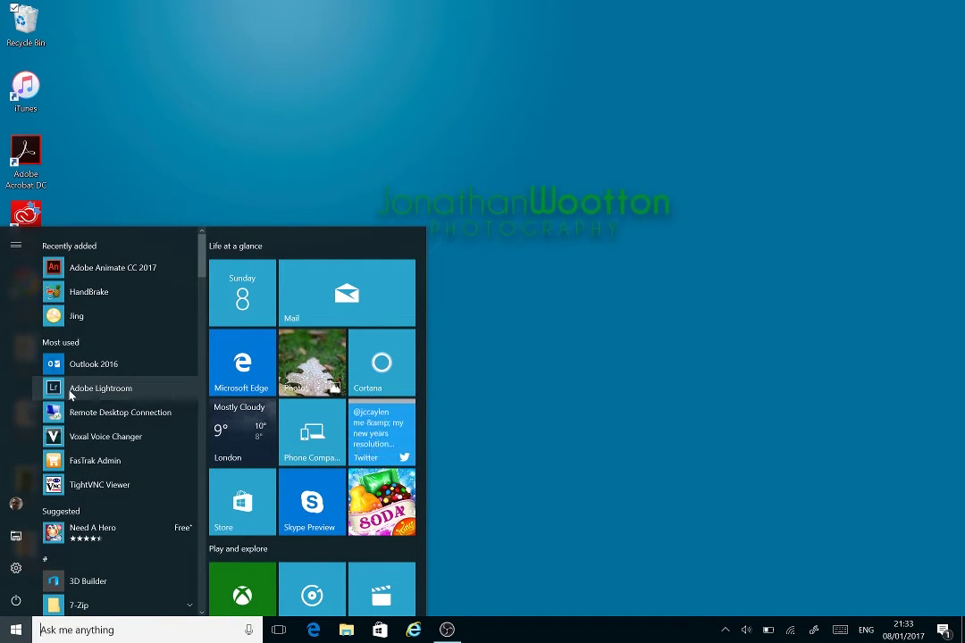
click(71, 396)
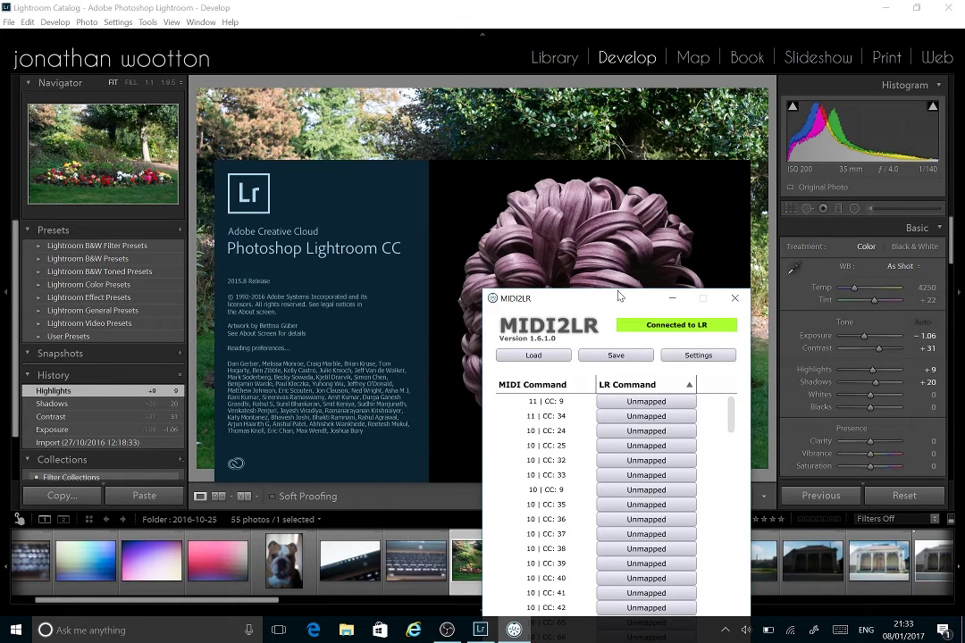
Step: Move the MIDI2LR window higher up the screen while Lightroom finishes starting
drag(619, 296, 635, 110)
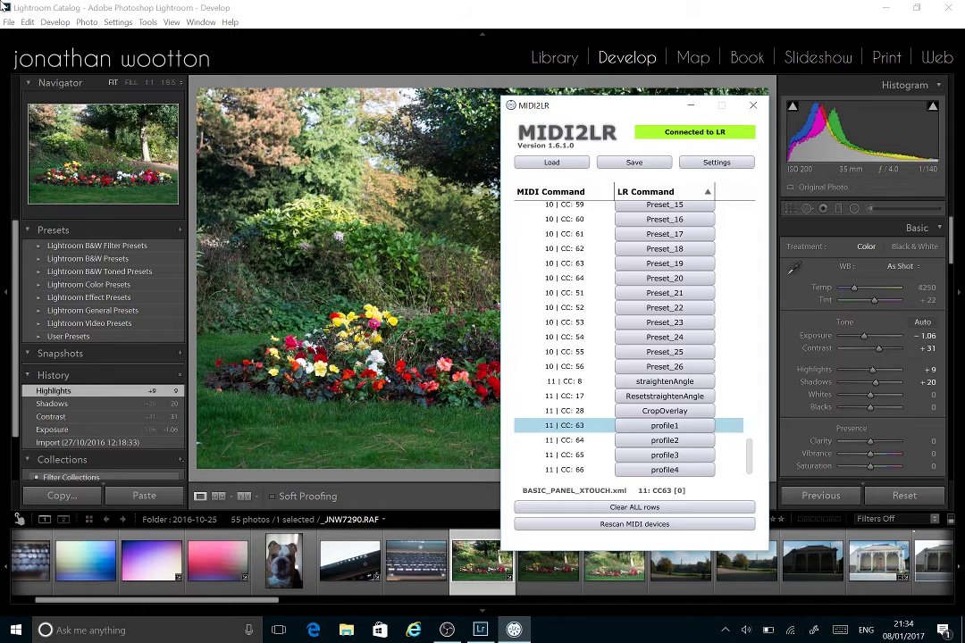
Step: Open MIDI2LR Options from File > Plug-in Extras and view its profile assignments
click(9, 21)
mouse_move(39, 199)
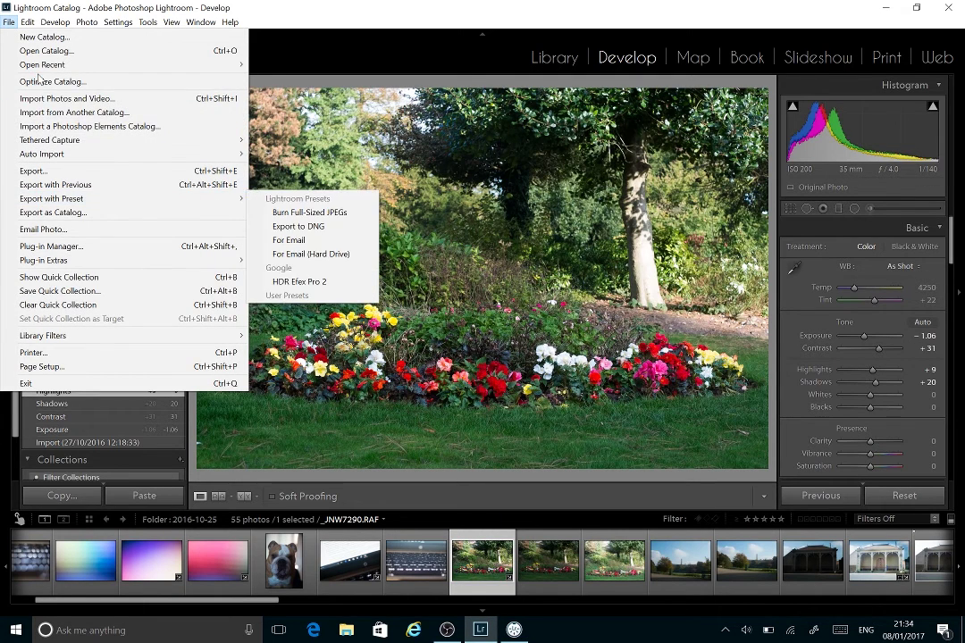
click(9, 22)
click(9, 22)
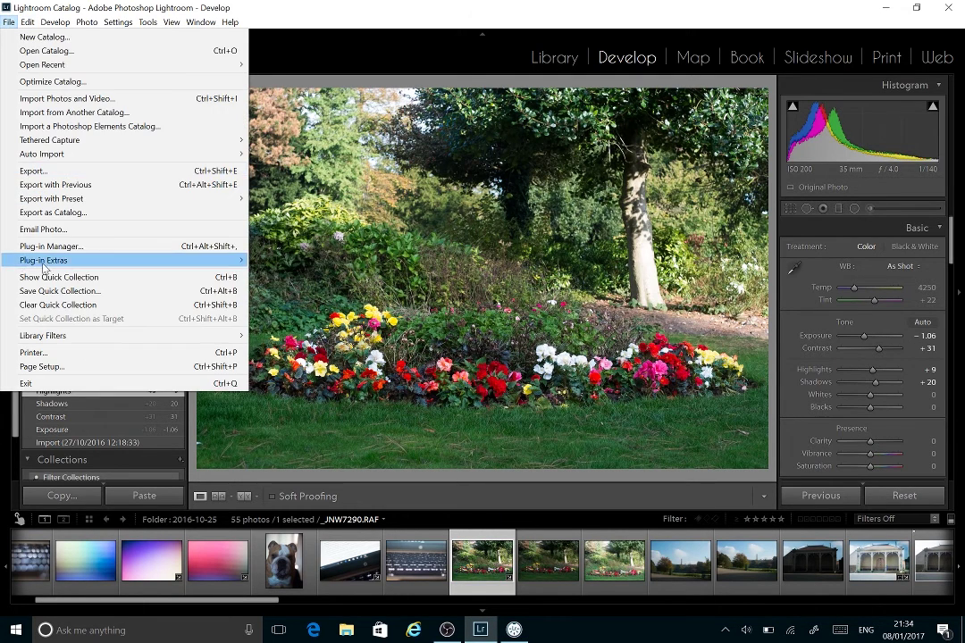
mouse_move(41, 260)
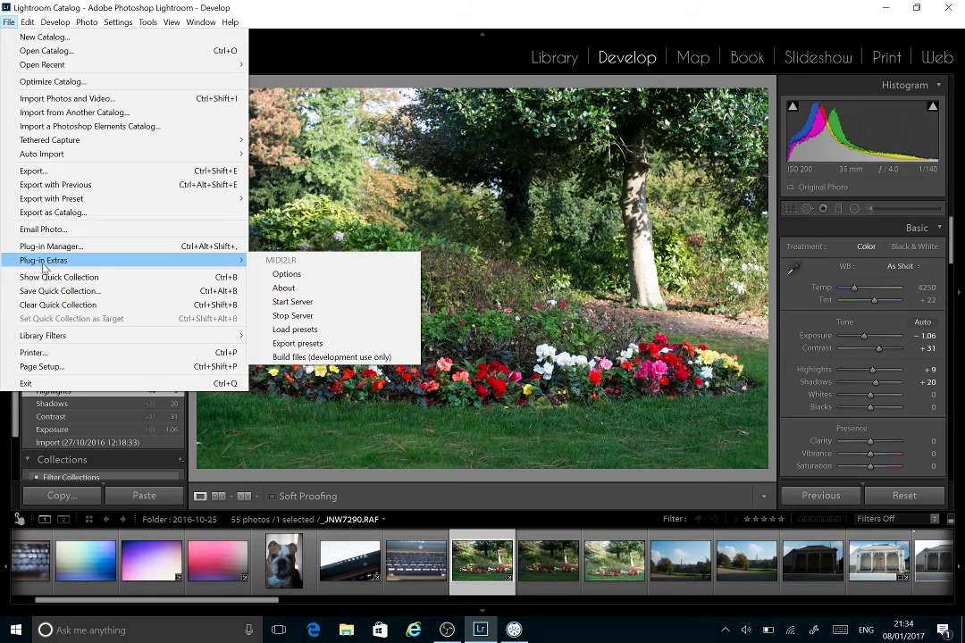
click(282, 274)
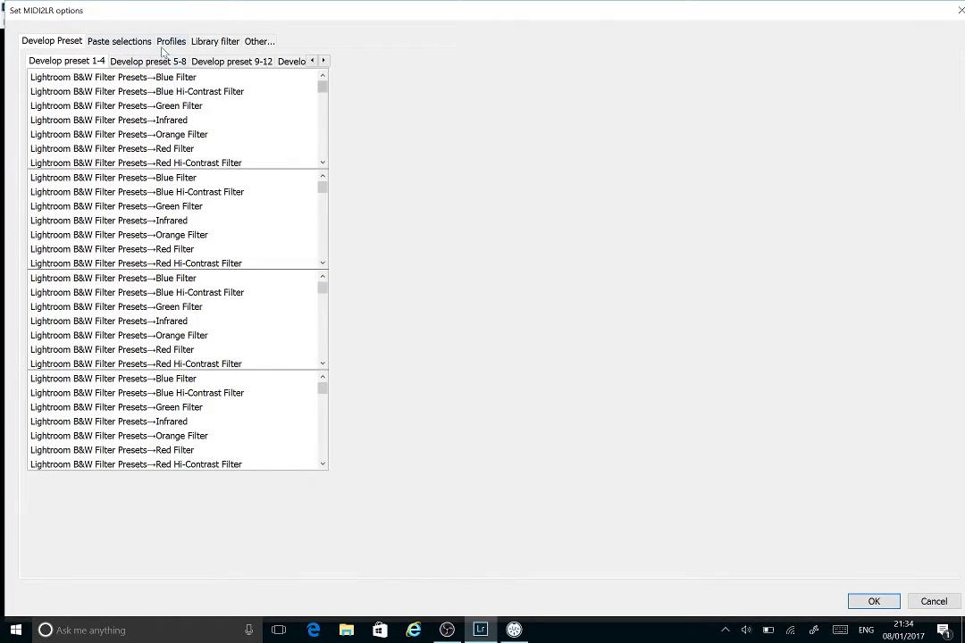
click(172, 42)
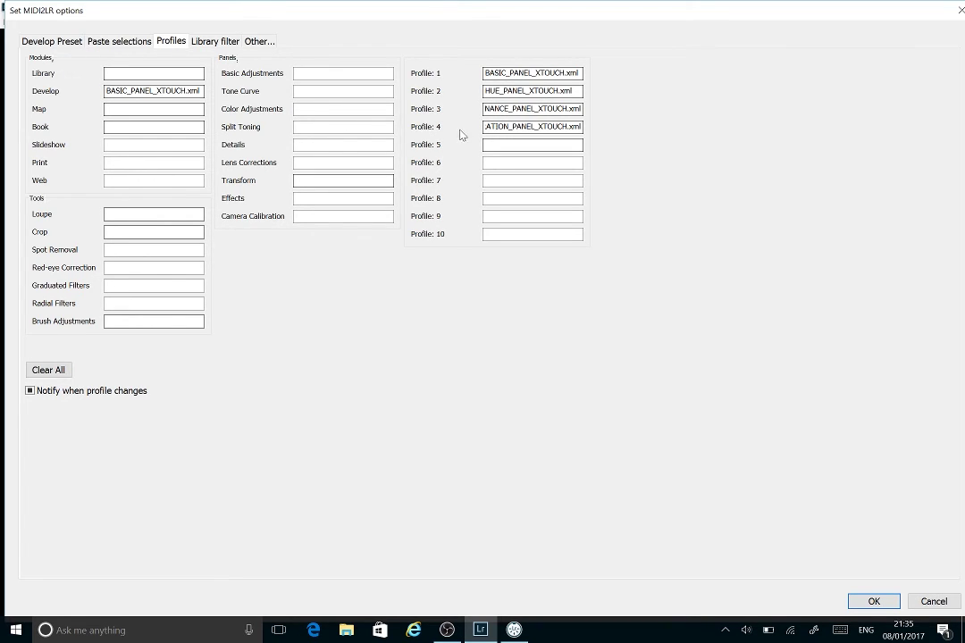
Step: Leave Profile 5 empty after erasing trial entries, check the Profile 4 file name, and accept the options
click(503, 148)
text(BA)
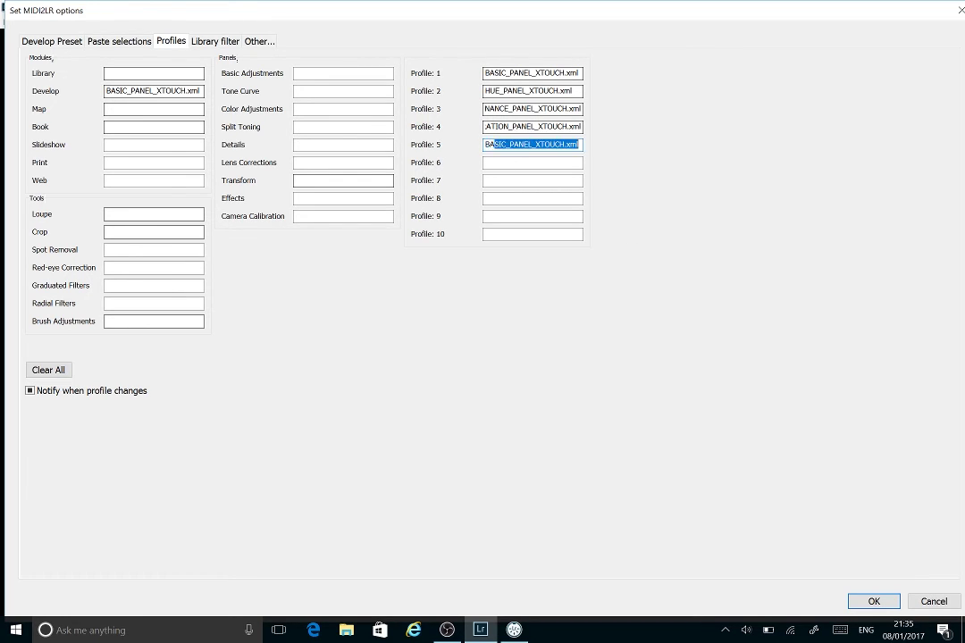
key(BackSpace)
key(BackSpace)
key(BackSpace)
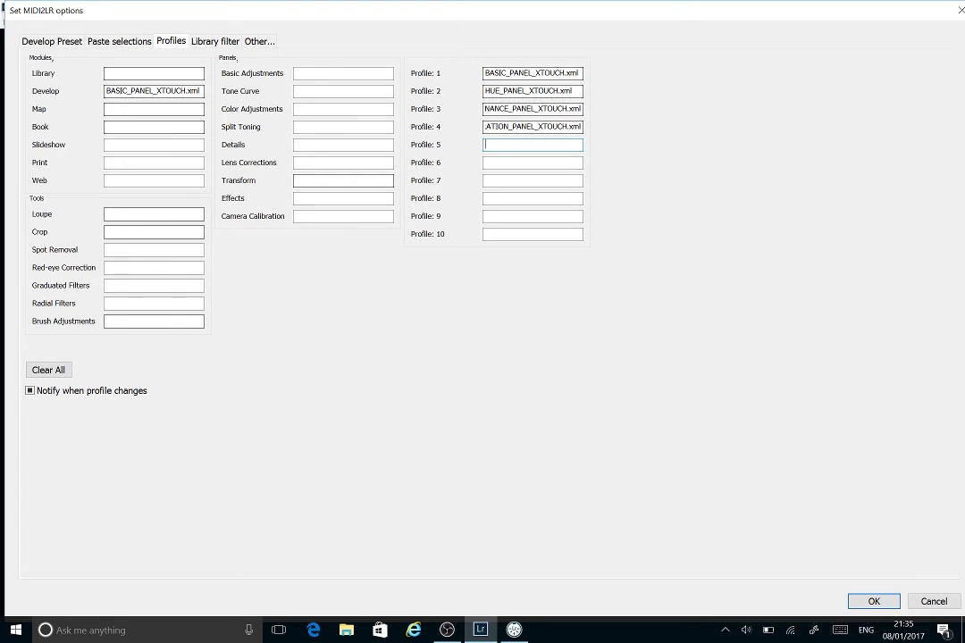
text(HU)
key(BackSpace)
key(BackSpace)
key(BackSpace)
double_click(510, 126)
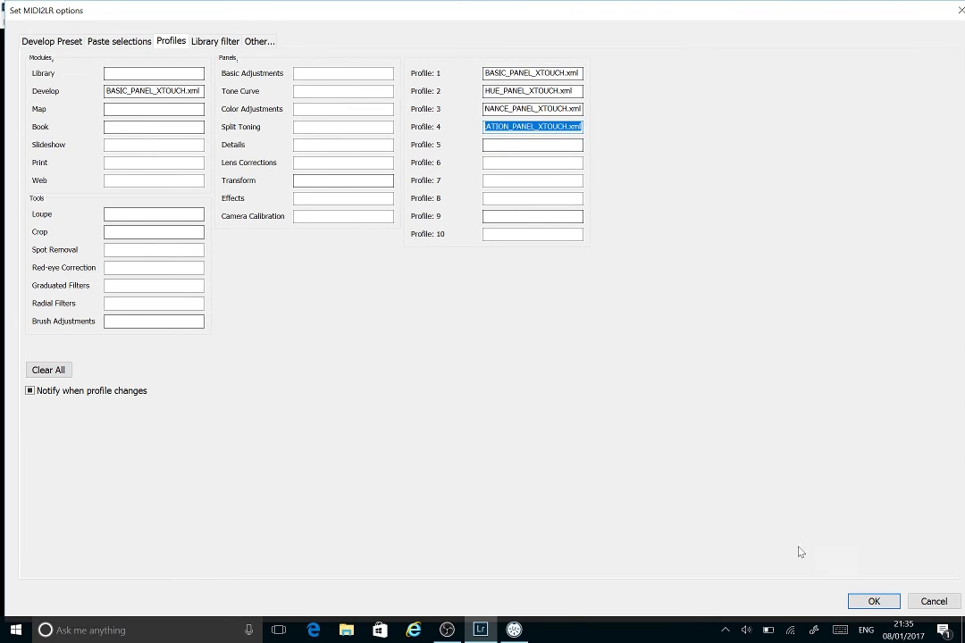
click(872, 601)
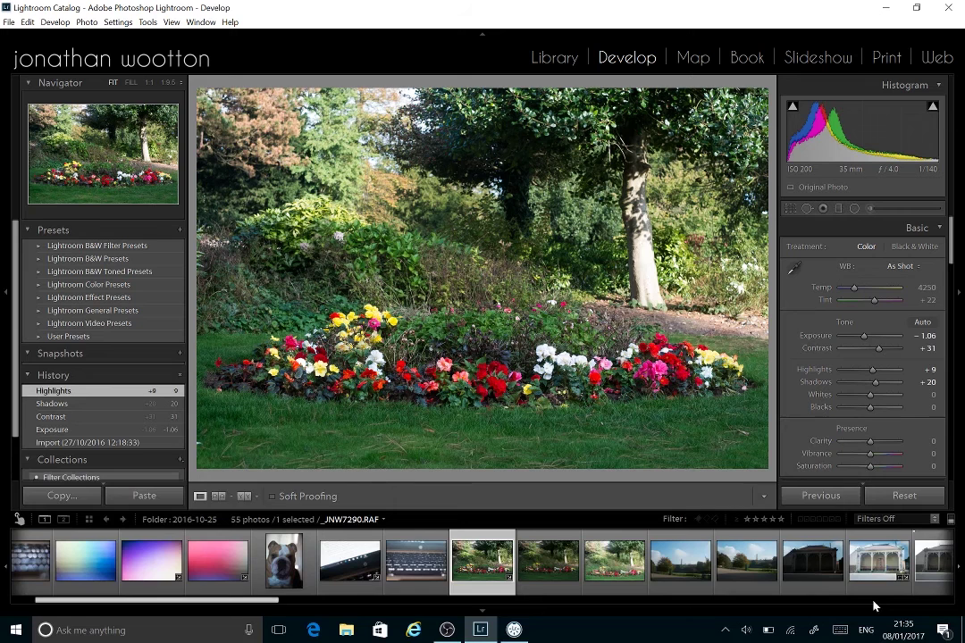
Step: Bring the MIDI2LR window forward from the taskbar and close it
click(514, 630)
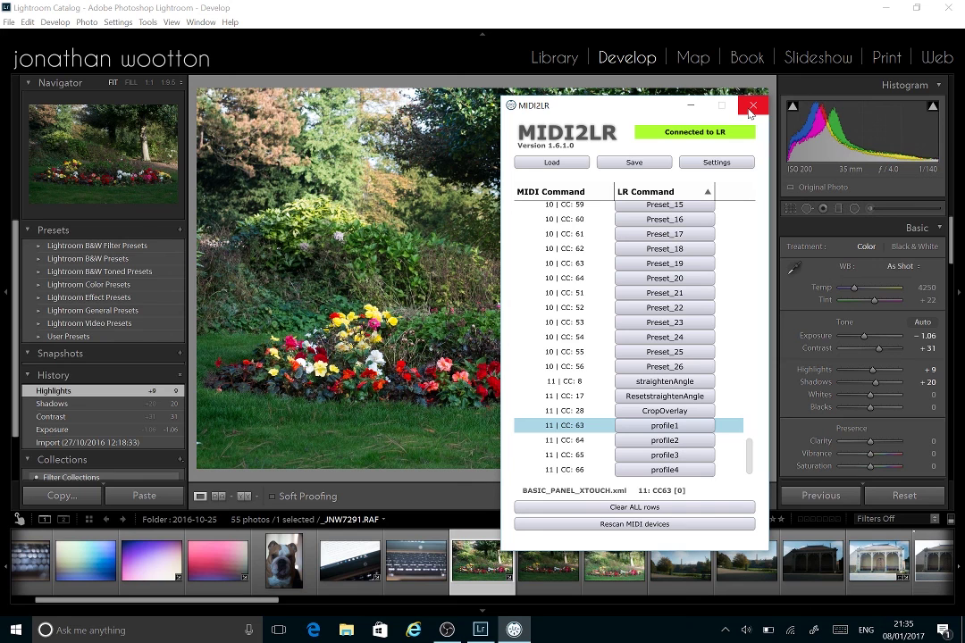
click(751, 107)
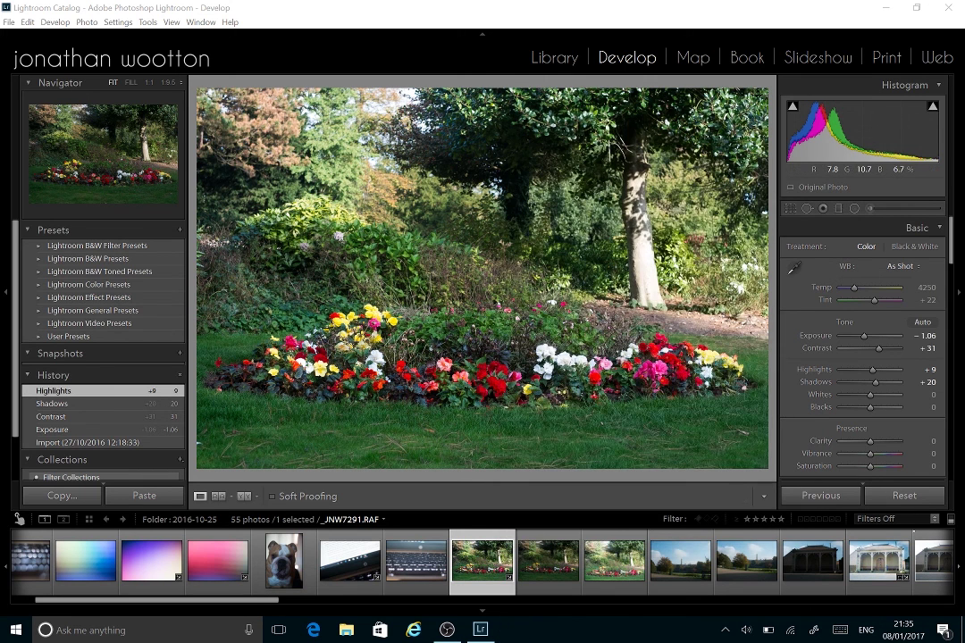